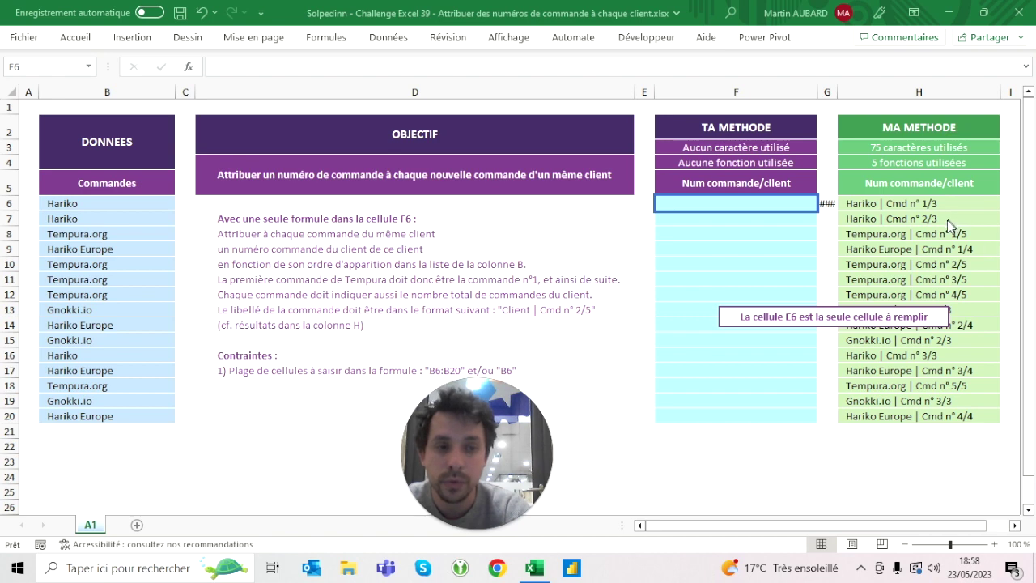
# Compare the expected reference labels with the client names in the order list, then select F6
pyautogui.click(949, 269)
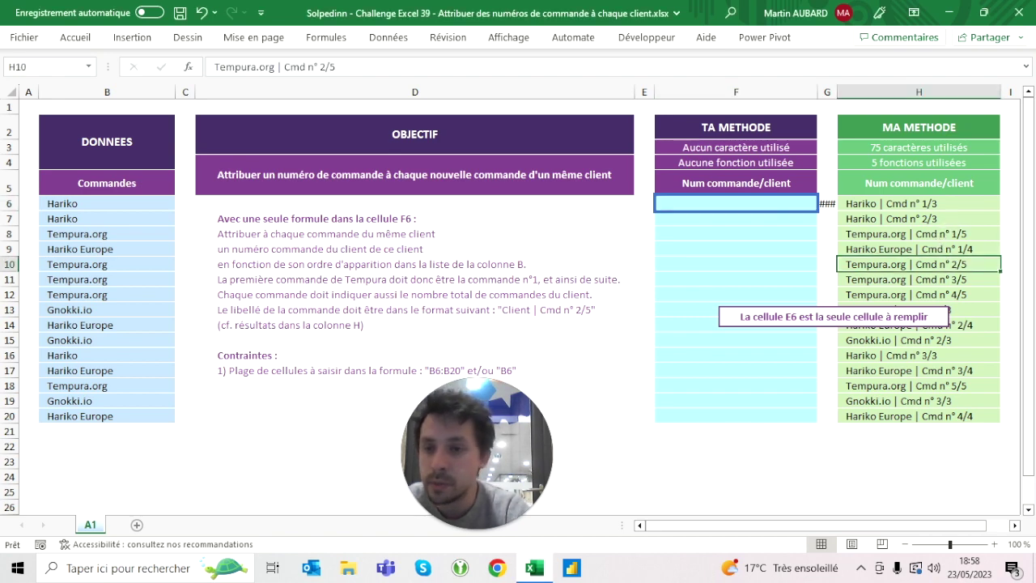
pyautogui.click(107, 264)
pyautogui.click(106, 234)
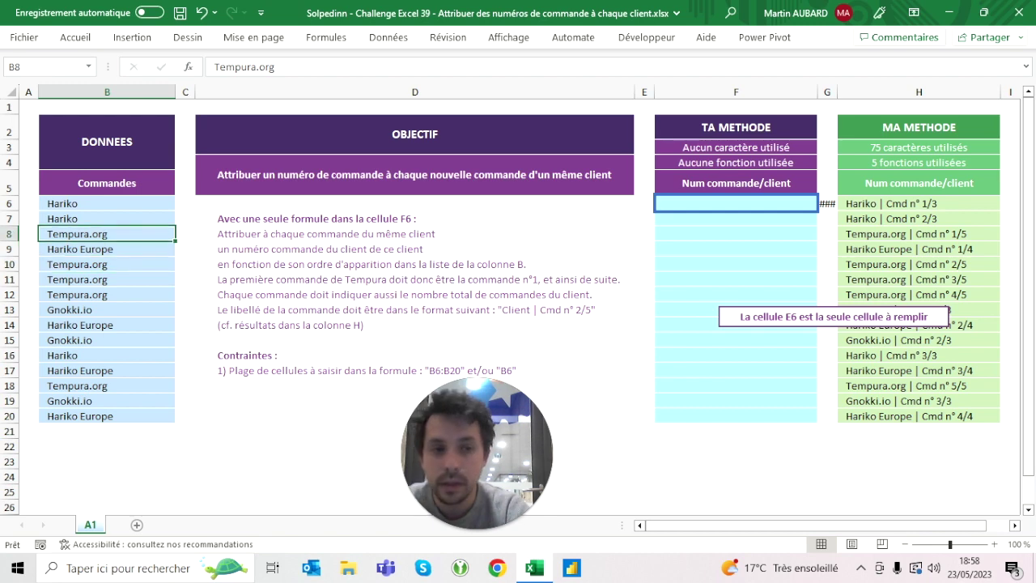
pyautogui.click(919, 264)
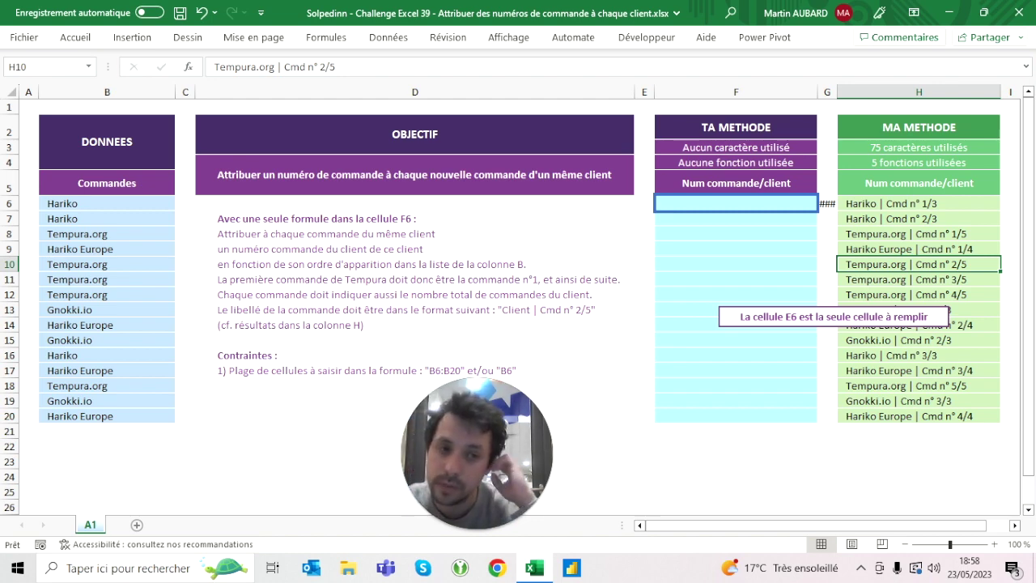
pyautogui.click(736, 249)
pyautogui.click(736, 203)
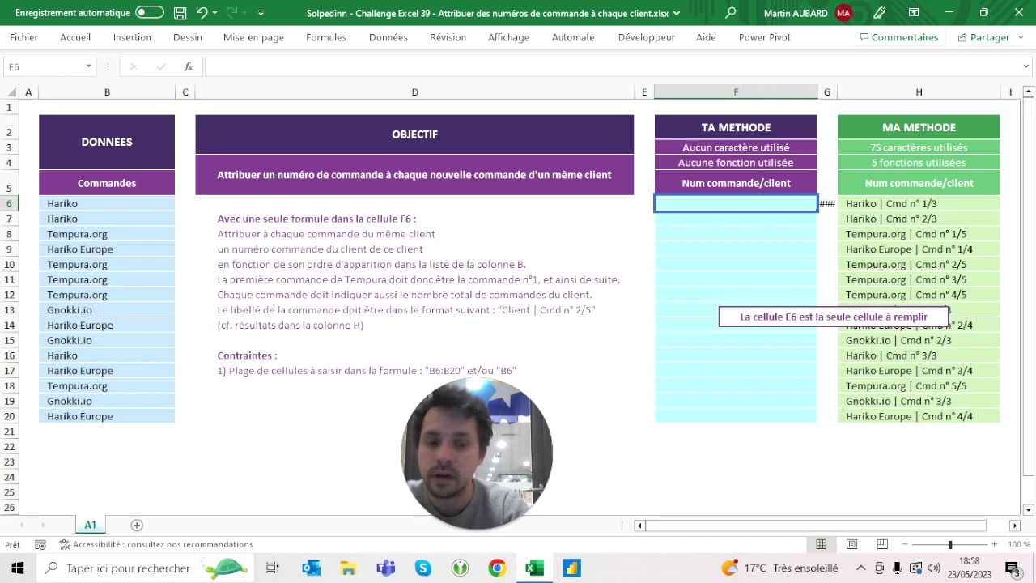
# Enter =LET(t;B6:B20;t) in F6 so the B6:B20 client names spill down column F
pyautogui.write('=let(')
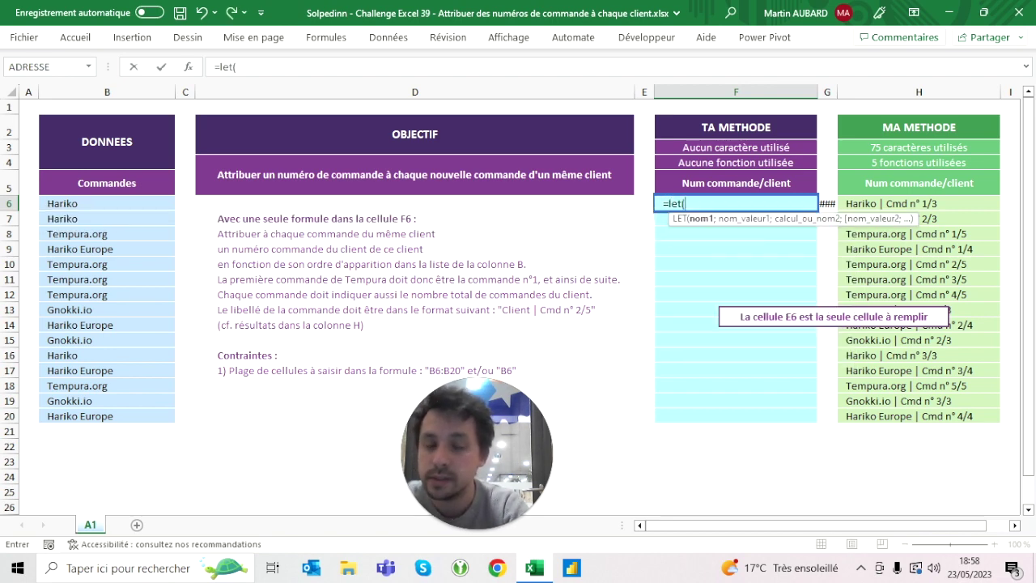
pyautogui.write('t')
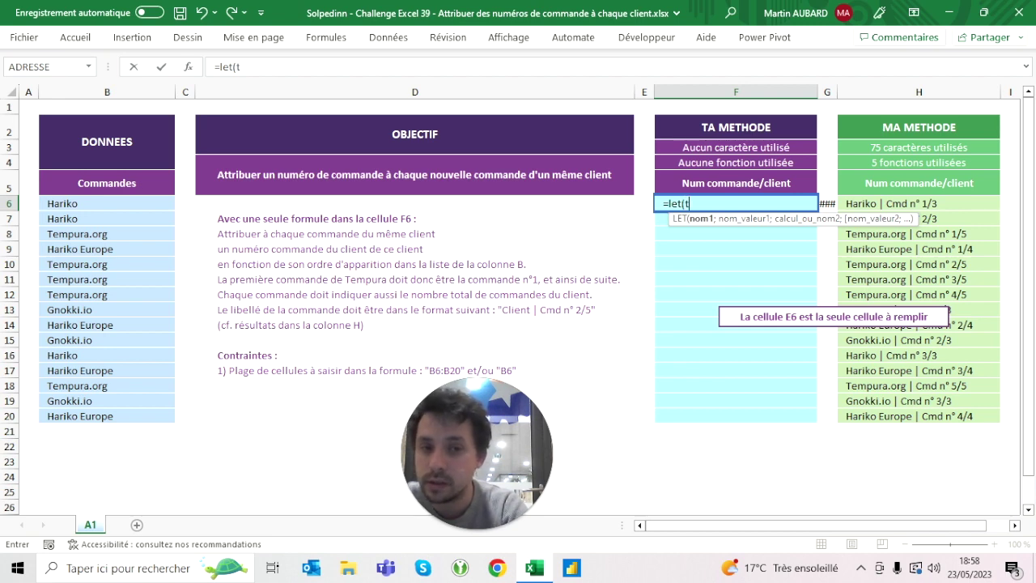
pyautogui.write(';')
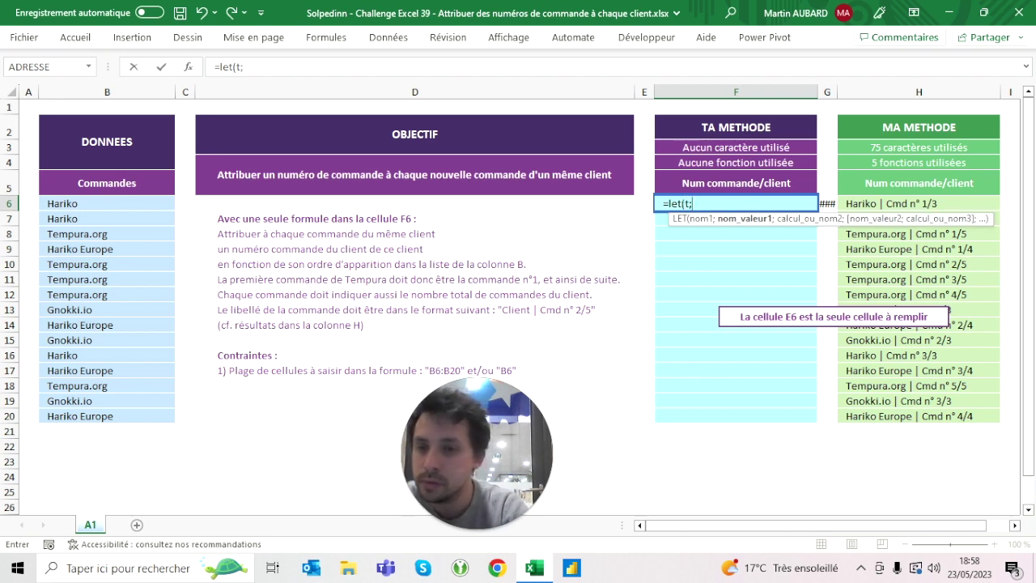
pyautogui.moveTo(106, 204); pyautogui.dragTo(106, 416)
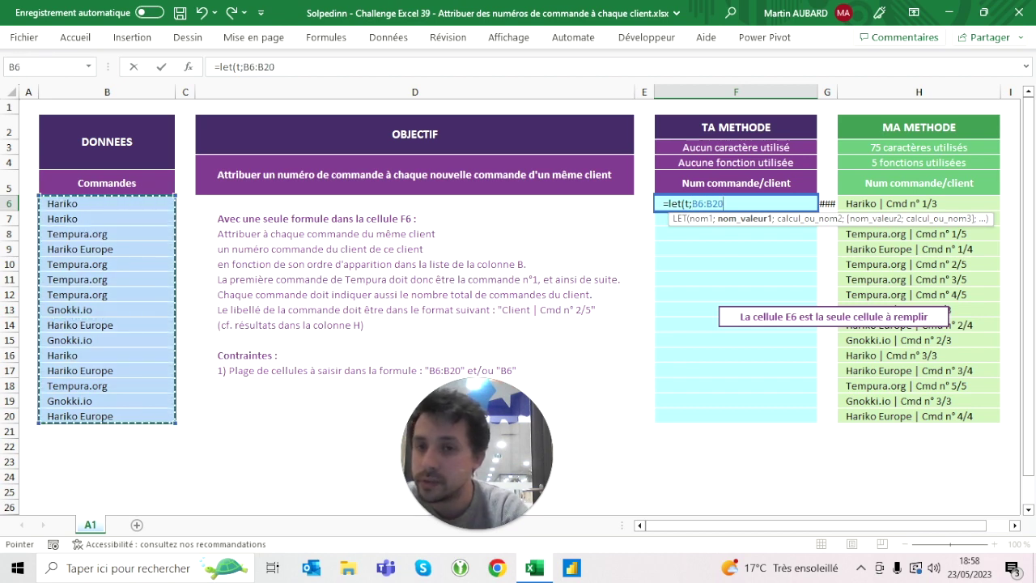
pyautogui.write(';t')
pyautogui.press('Return')
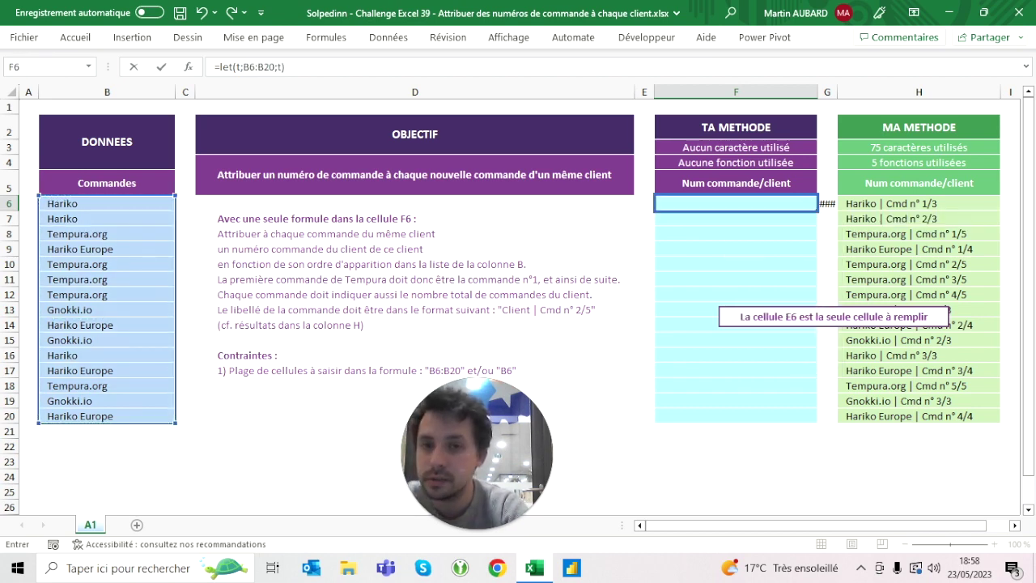
# Append &"bonjour" to the LET result so each spilled client name ends with bonjour
pyautogui.click(736, 203)
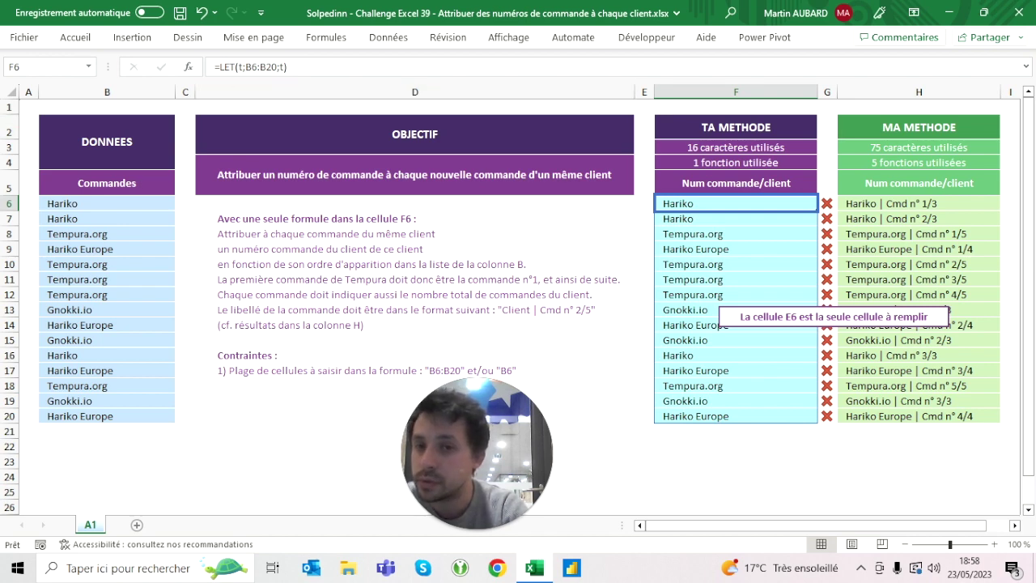
pyautogui.press('F2')
pyautogui.press('Left')
pyautogui.write('&"bonjour')
pyautogui.hotkey('ctrl', 'Return')
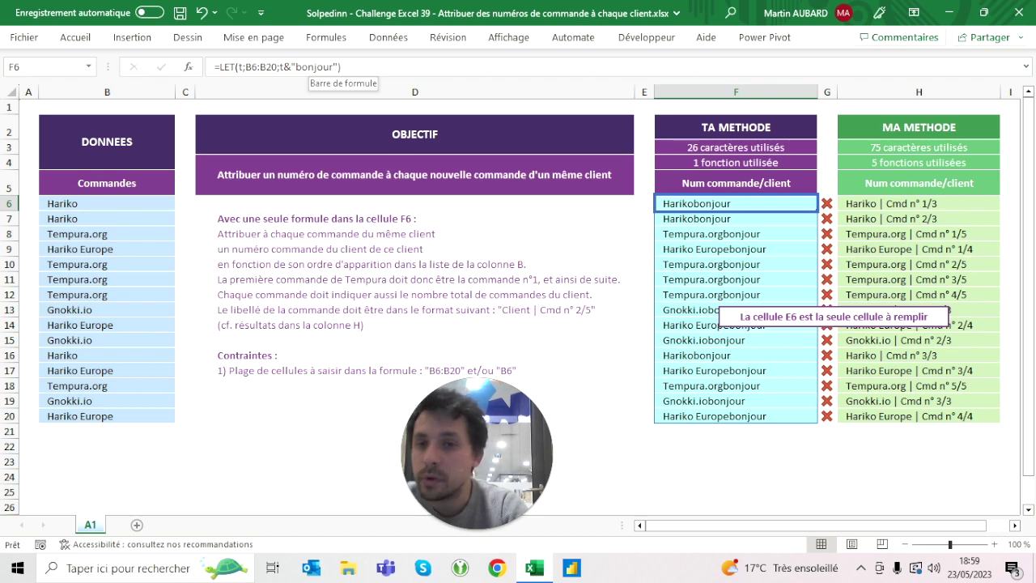
pyautogui.click(337, 67)
# Replace bonjour with " | Cmd n° " so F6:F20 spill labels like 'Hariko | Cmd n°'
pyautogui.press('BackSpace')
pyautogui.press('BackSpace')
pyautogui.press('BackSpace')
pyautogui.press('BackSpace')
pyautogui.press('BackSpace')
pyautogui.press('BackSpace')
pyautogui.write('| ')
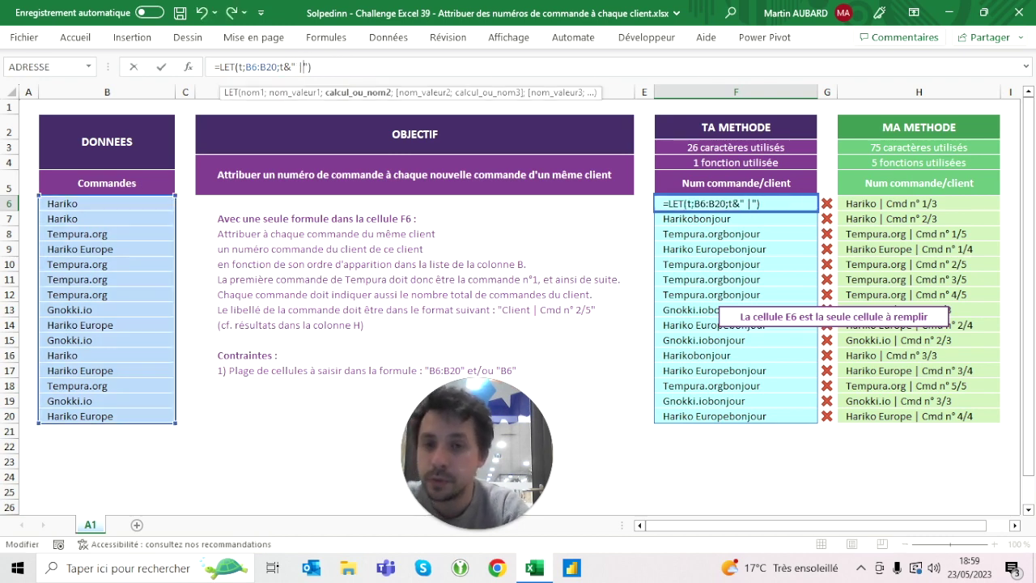
pyautogui.write('Cmd n°')
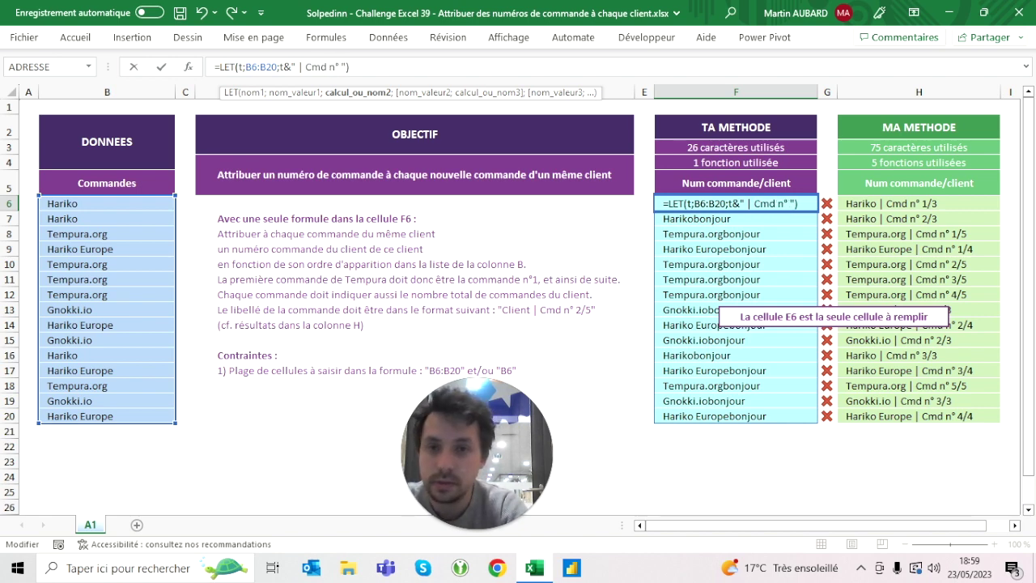
pyautogui.press('Return')
pyautogui.click(736, 203)
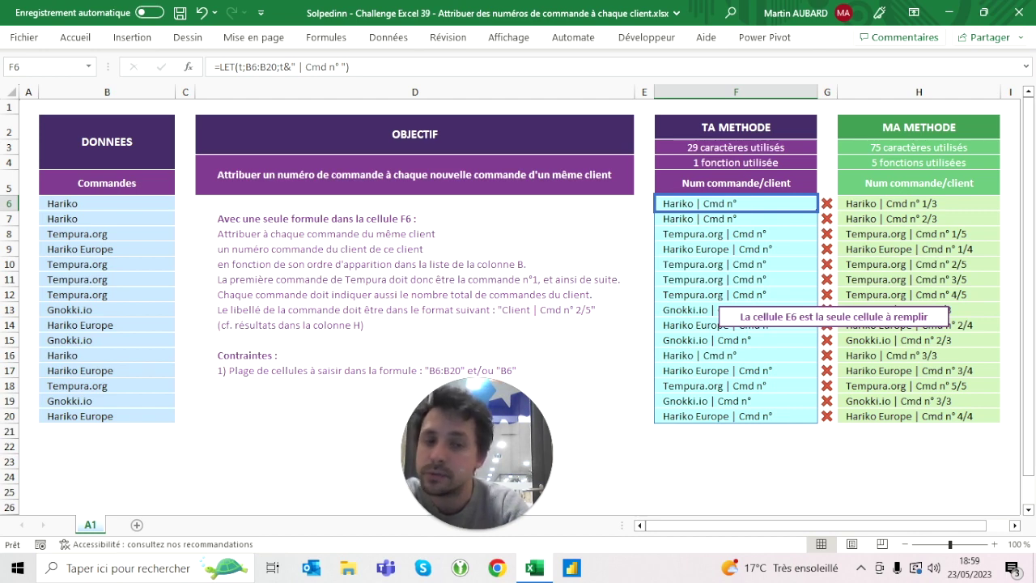
pyautogui.click(348, 66)
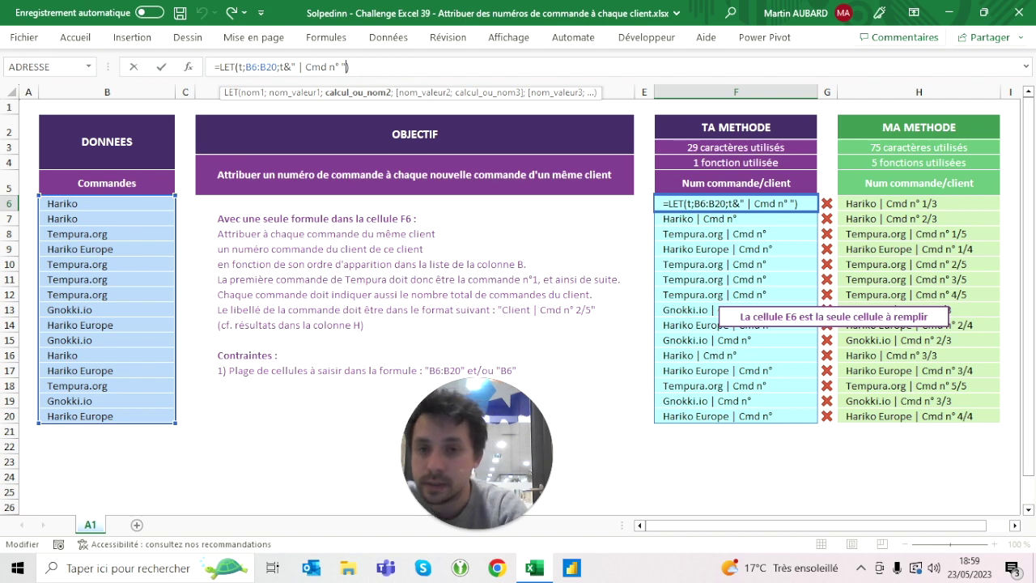
# Append &555&"/"&888 to the F6 formula so labels read 'Hariko | Cmd n° 555/888'
pyautogui.write('&')
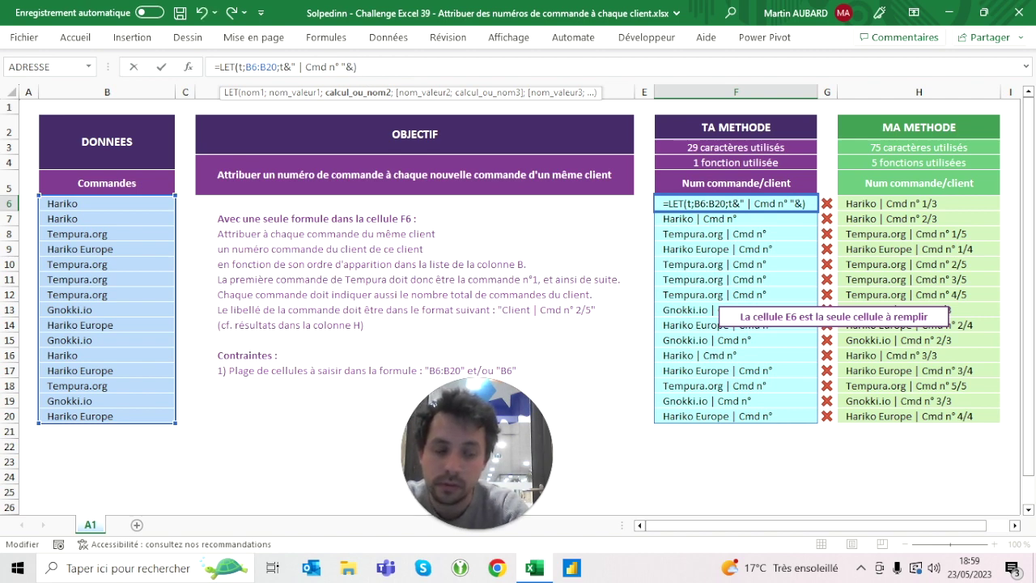
pyautogui.write('55')
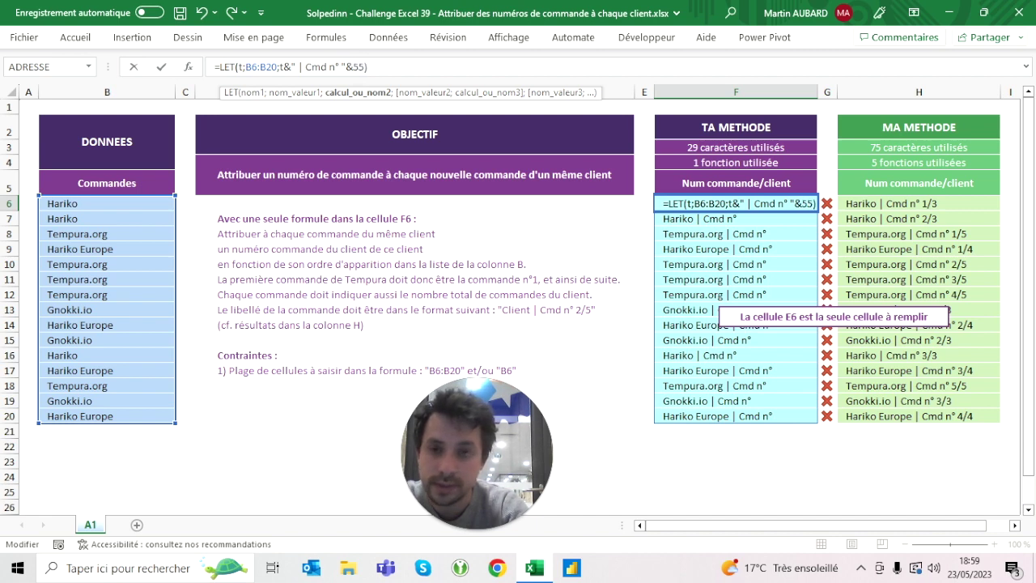
pyautogui.write('5&')
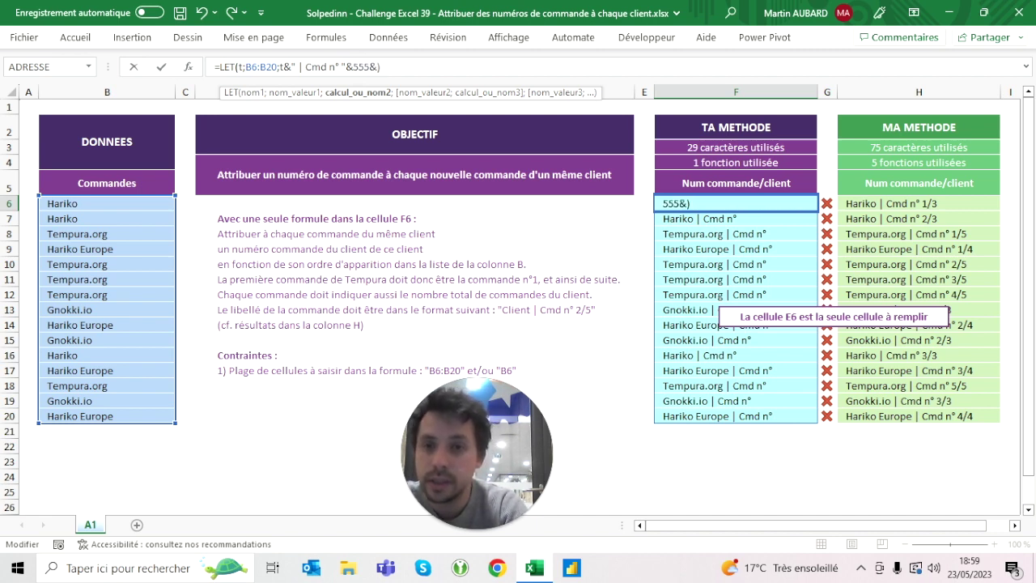
pyautogui.write('"/"&')
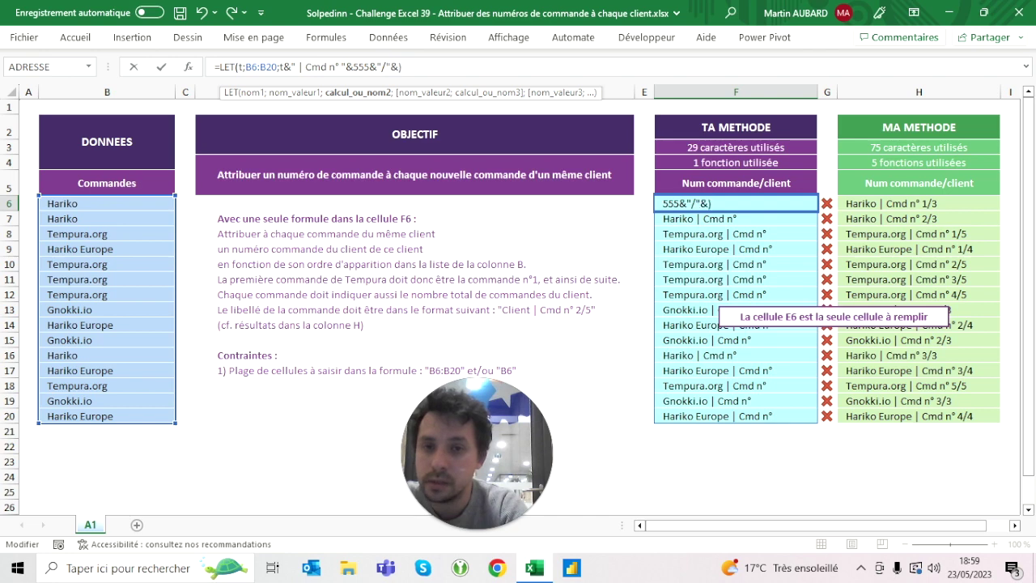
pyautogui.write('888')
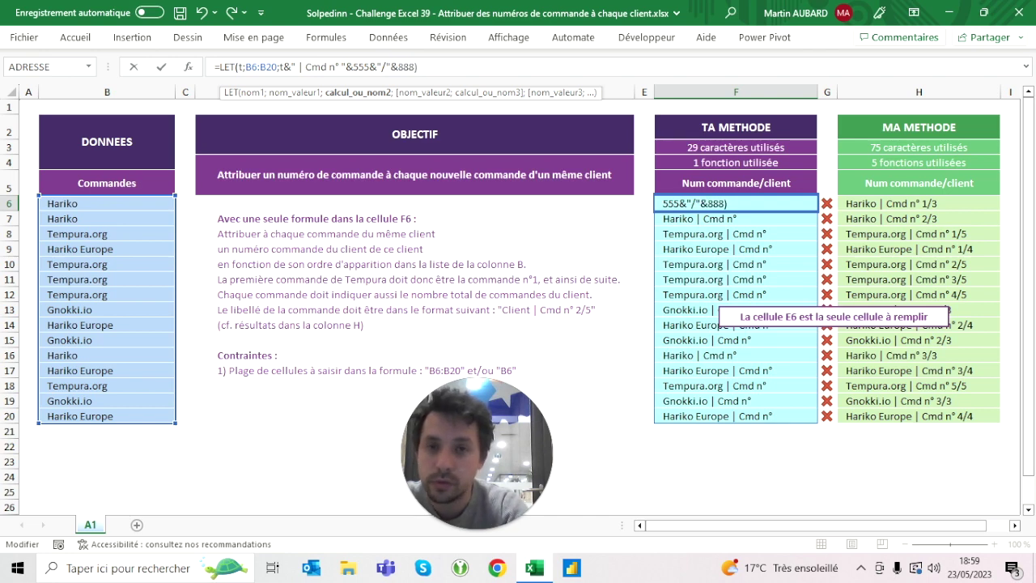
pyautogui.hotkey('ctrl', 'Return')
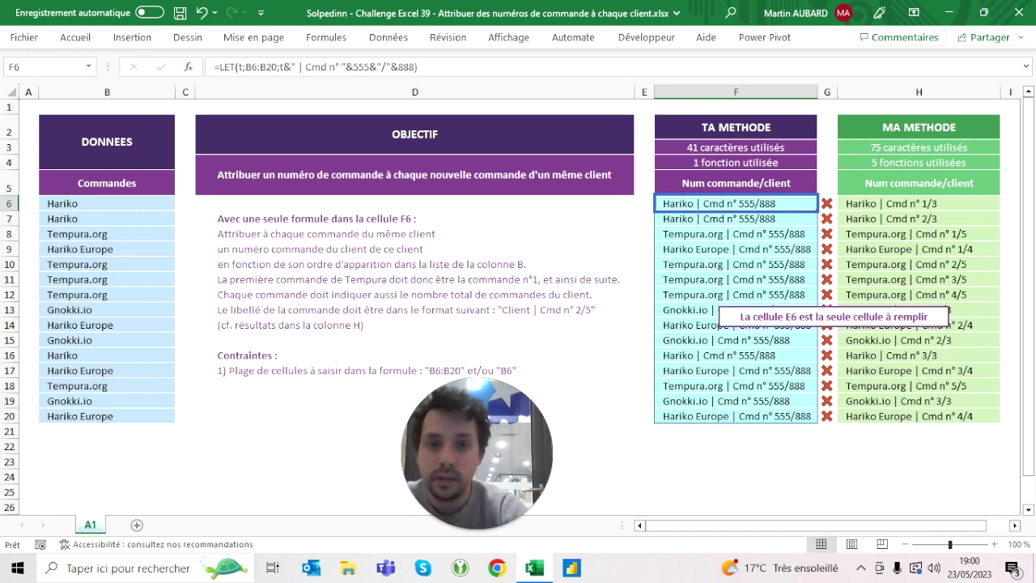
pyautogui.press('F2')
# Replace the 888 placeholder with NB.SI(t;t) so labels end with each client's total, like 555/3
pyautogui.press('Left')
pyautogui.press('BackSpace')
pyautogui.press('BackSpace')
pyautogui.press('BackSpace')
pyautogui.write('n')
pyautogui.write('b.si')
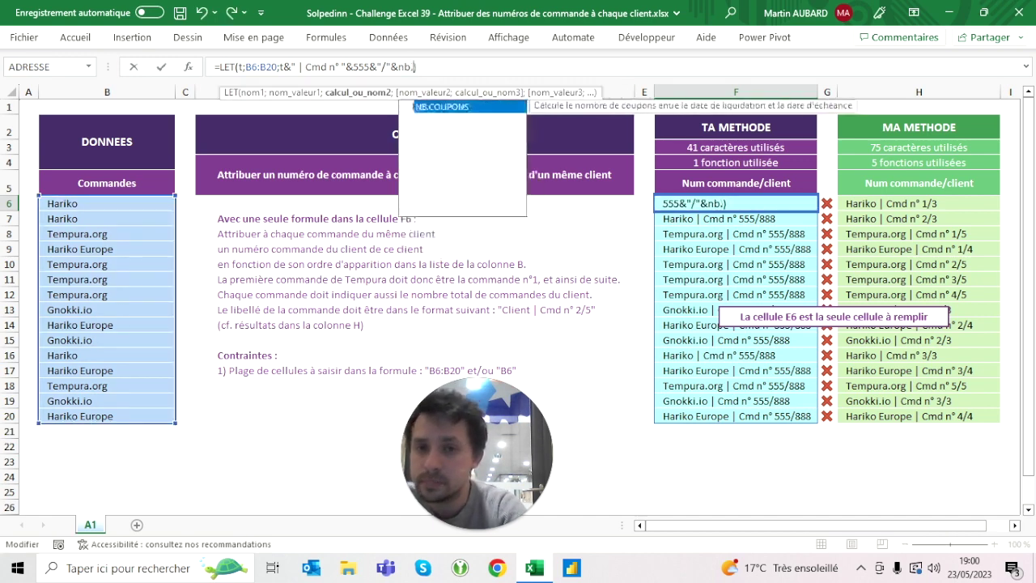
pyautogui.write('(t')
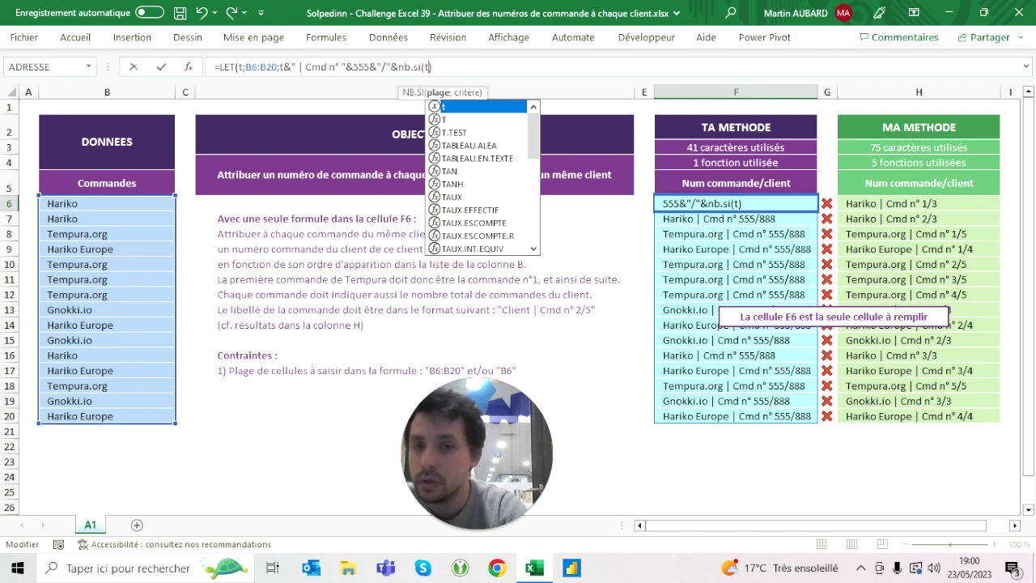
pyautogui.write(';t)')
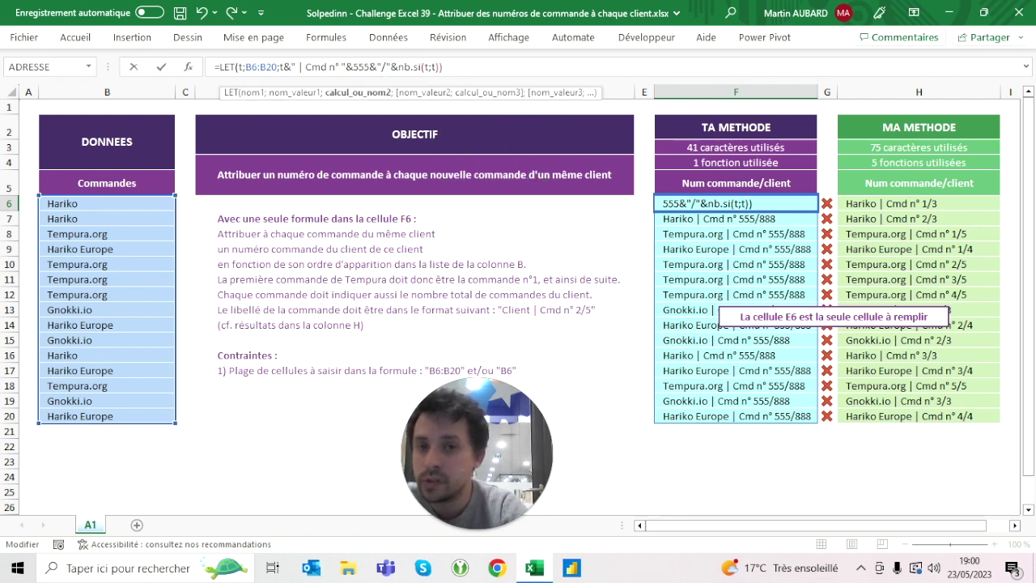
pyautogui.write(')')
pyautogui.click(429, 67)
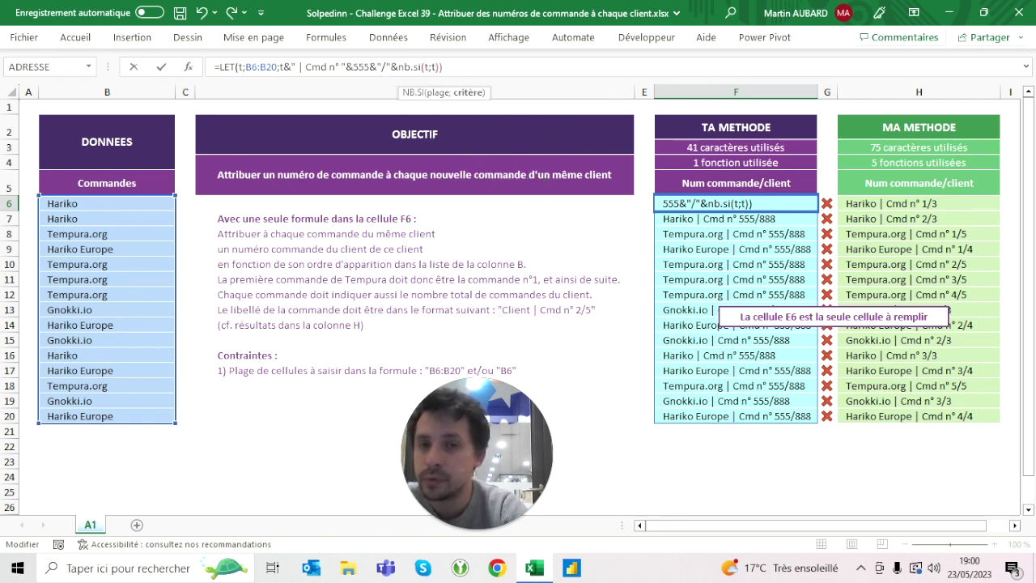
pyautogui.click(425, 67)
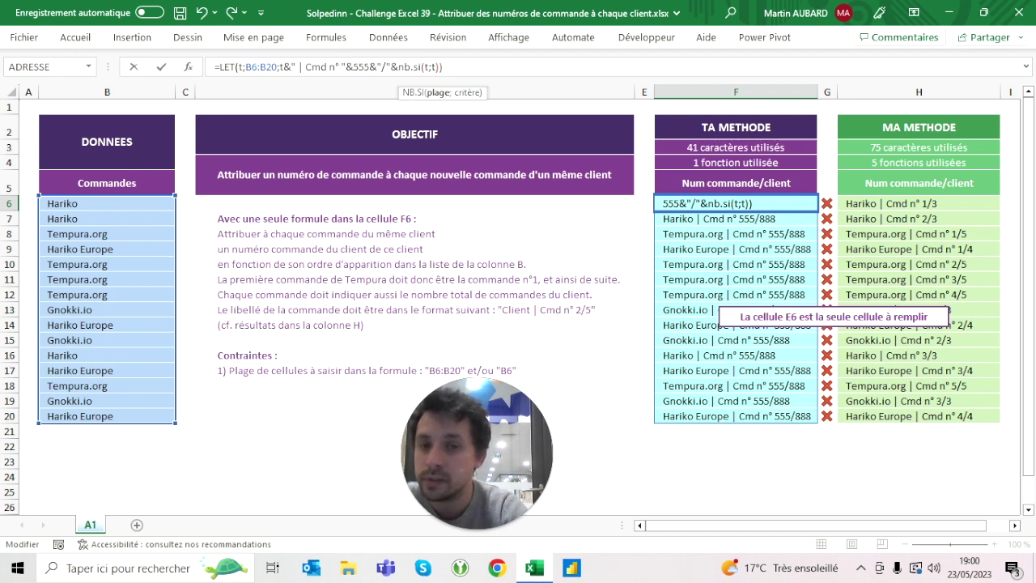
pyautogui.click(430, 68)
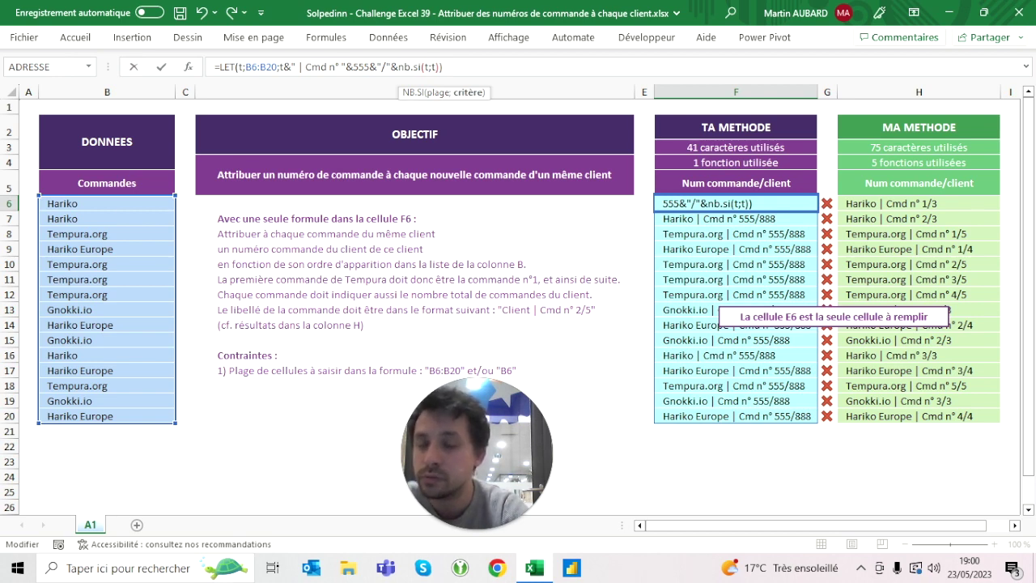
pyautogui.click(425, 68)
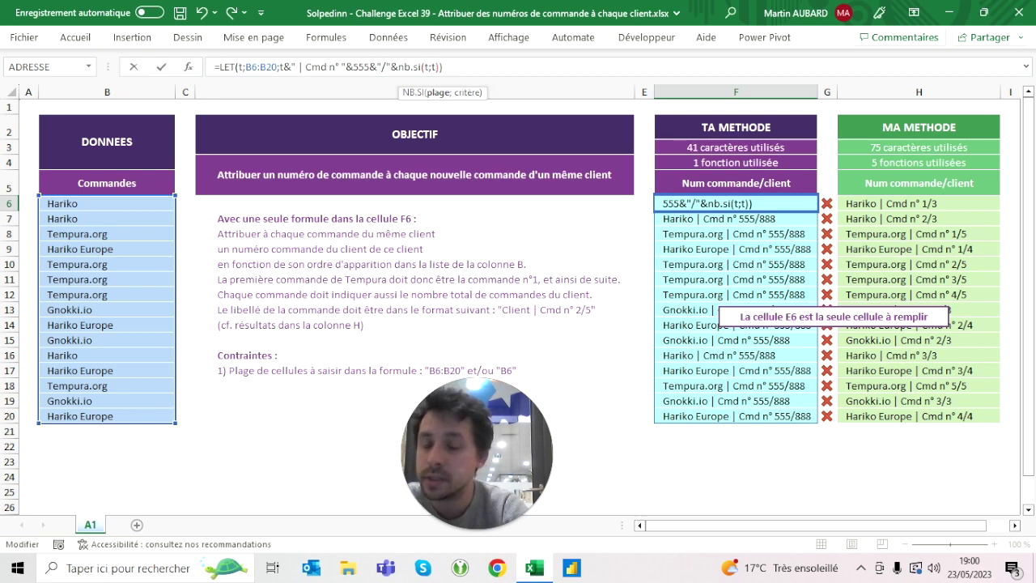
pyautogui.click(435, 67)
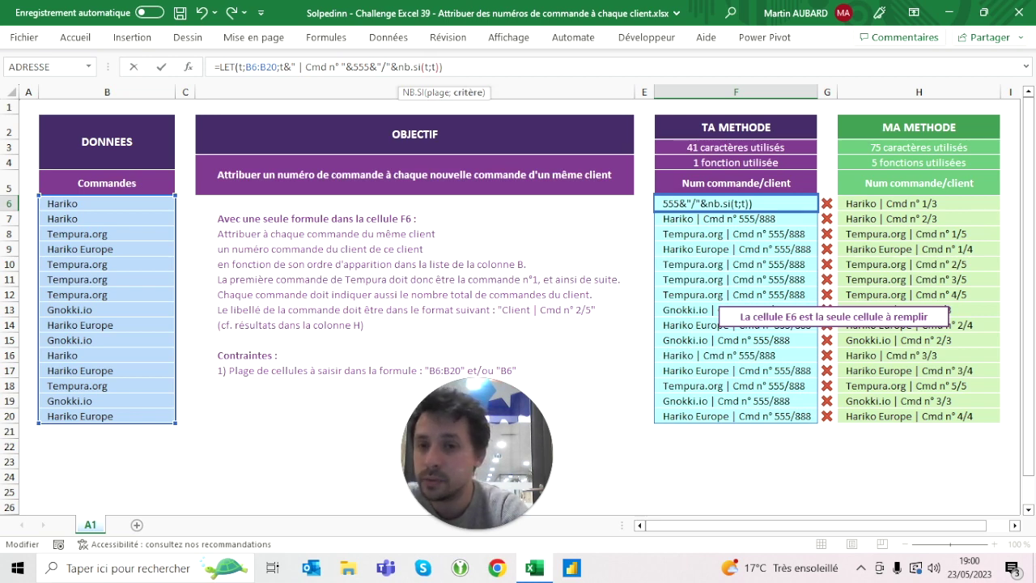
pyautogui.hotkey('ctrl', 'Return')
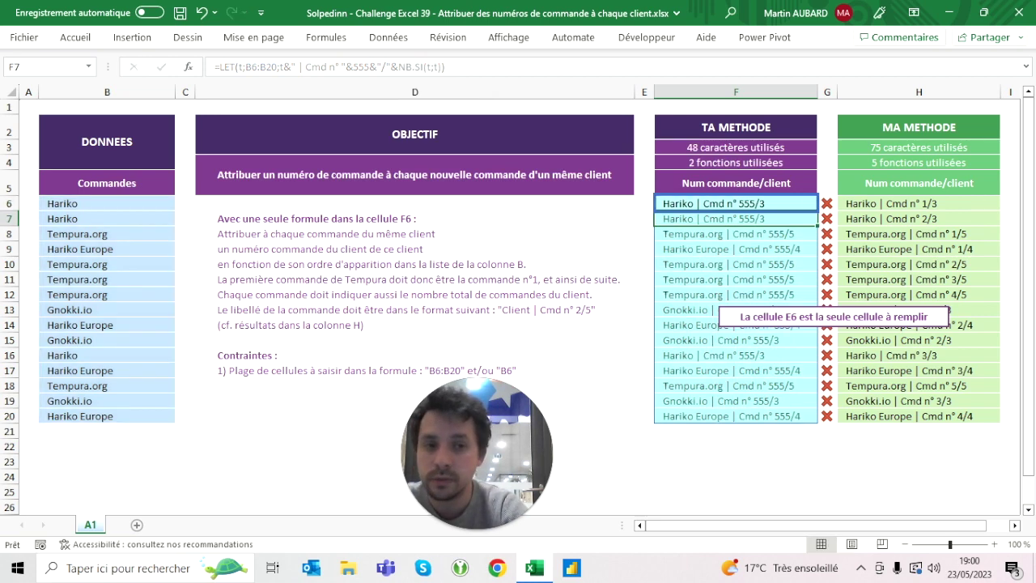
# Check the spilled labels in F8 and F19, e.g. 'Tempura.org | Cmd n° 555/5', then resume editing F6
pyautogui.click(736, 234)
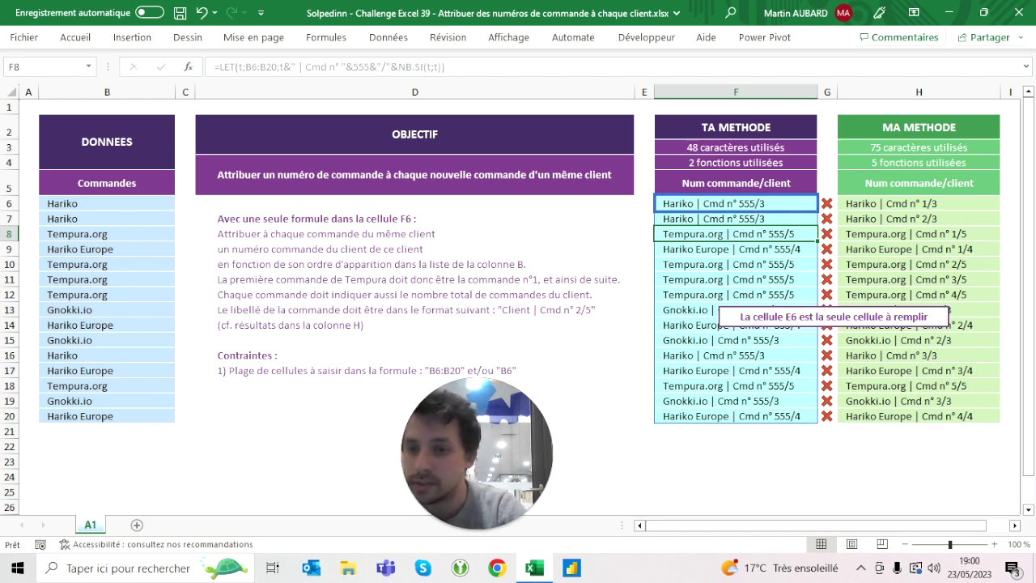
pyautogui.click(735, 401)
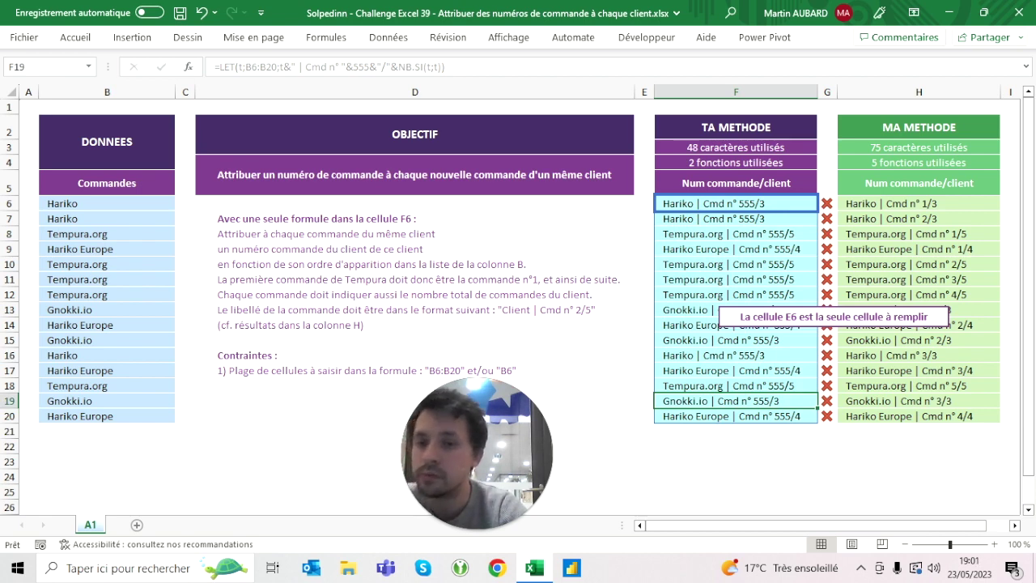
pyautogui.click(735, 203)
pyautogui.press('Up')
pyautogui.press('Down')
pyautogui.click(429, 67)
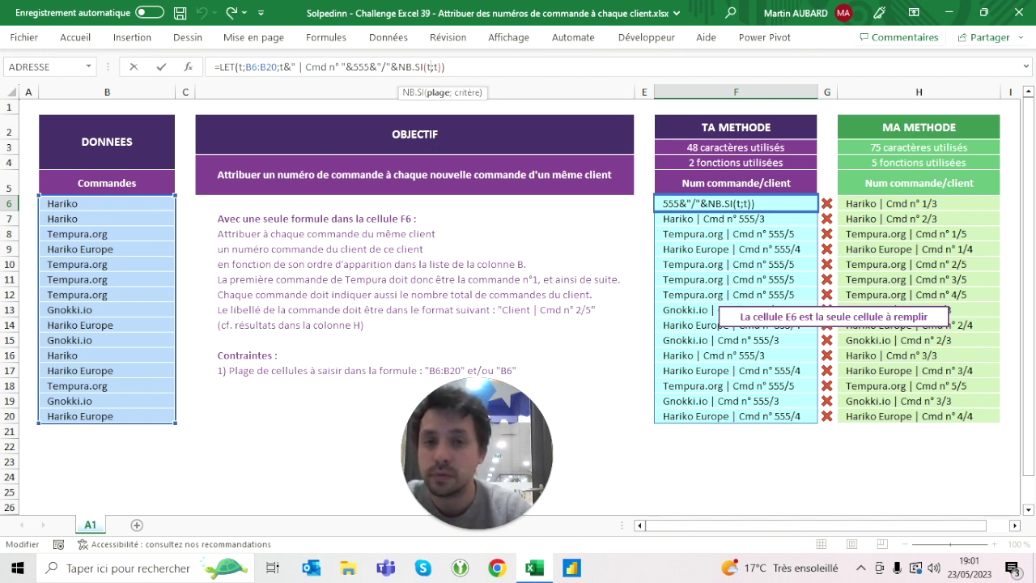
# Replace the 555 placeholder with NB.SI(t;t), giving labels like 'Hariko | Cmd n° 3/3'
pyautogui.press('Right')
pyautogui.press('BackSpace')
pyautogui.press('BackSpace')
pyautogui.press('BackSpace')
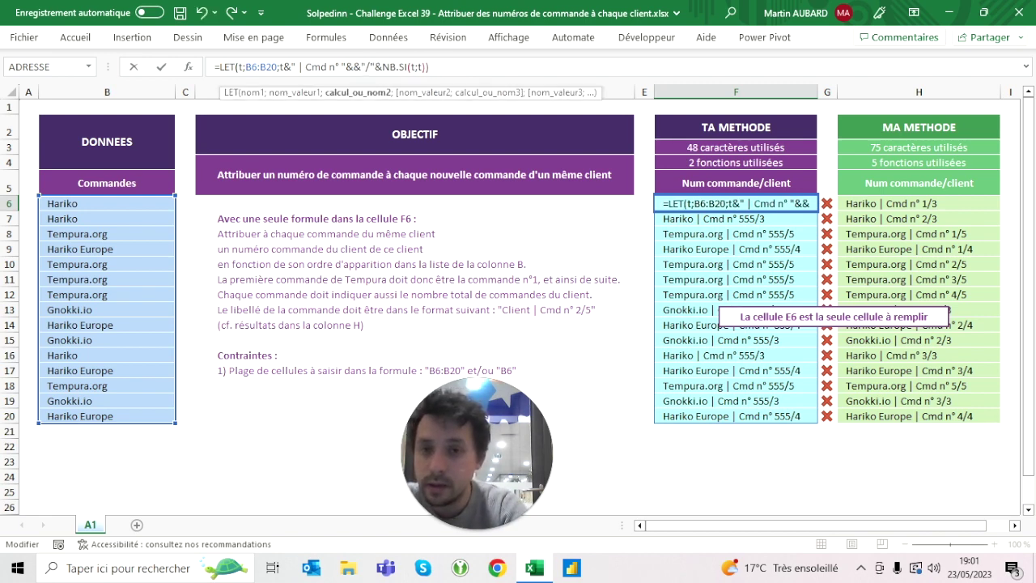
pyautogui.write('nb.si(&')
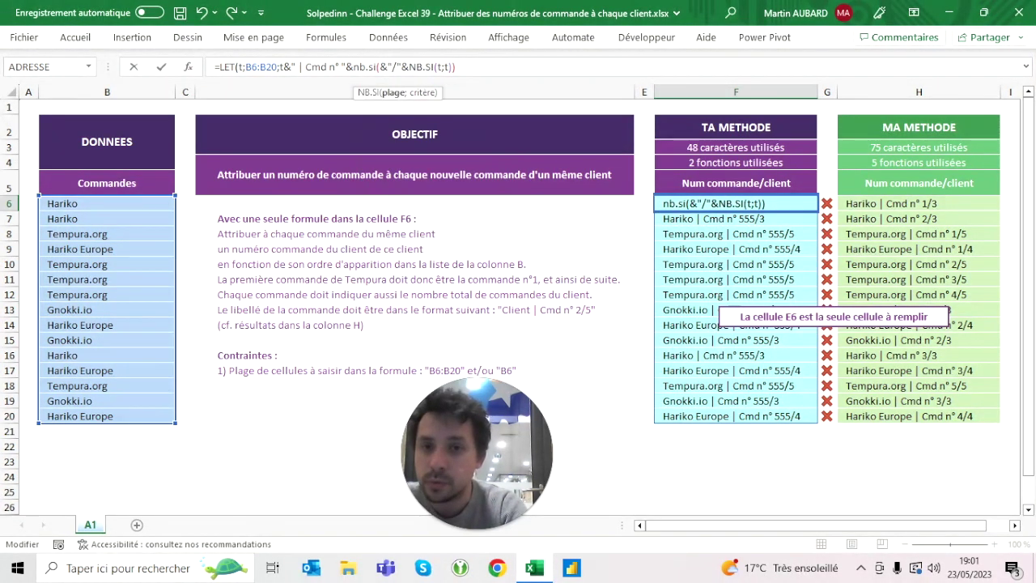
pyautogui.press('Left')
pyautogui.press('Right')
pyautogui.write('t;t)')
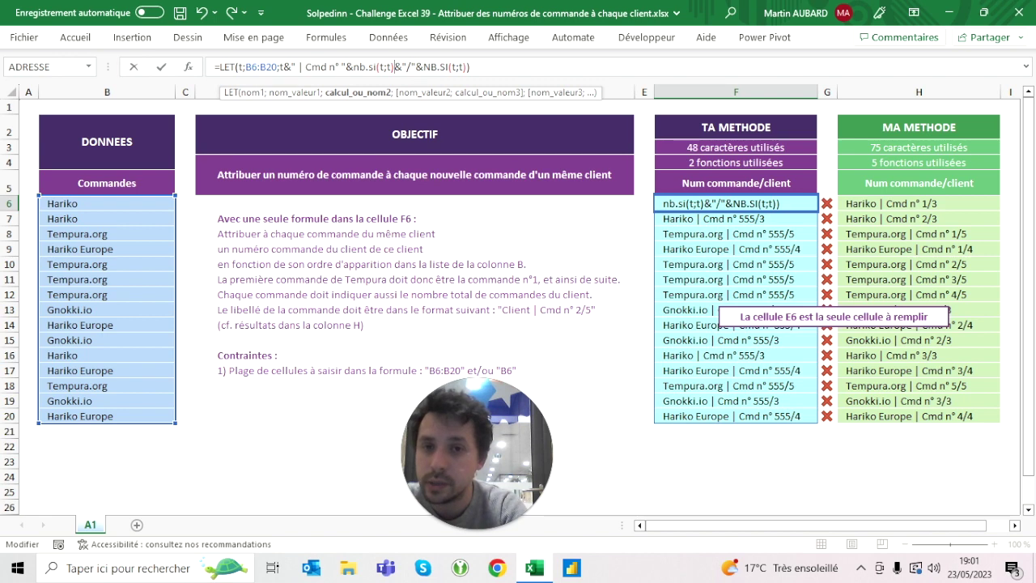
pyautogui.hotkey('ctrl', 'Return')
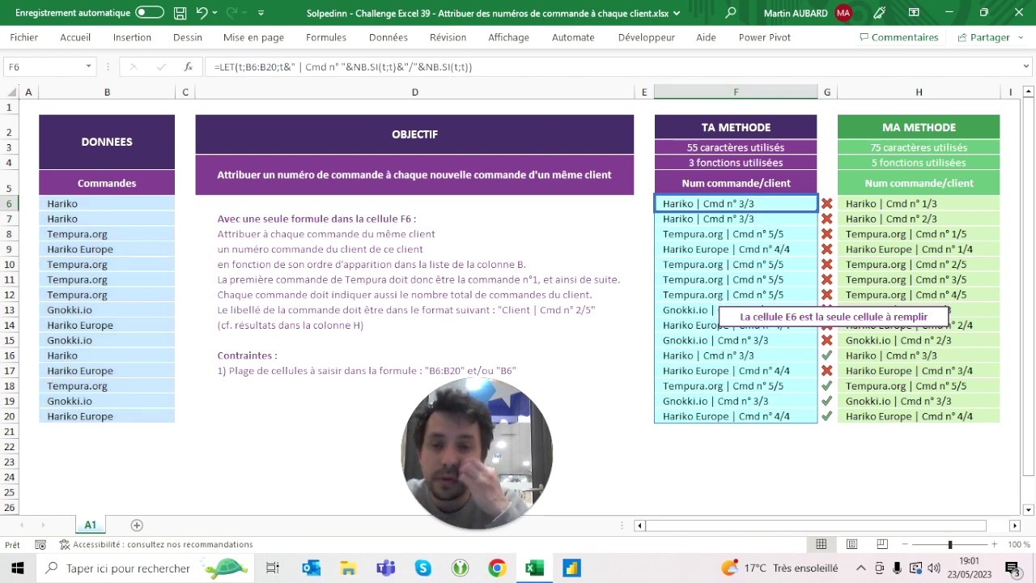
# Redo the first NB.SI's range by selecting the client list B6:B20 and recommit F6
pyautogui.click(384, 66)
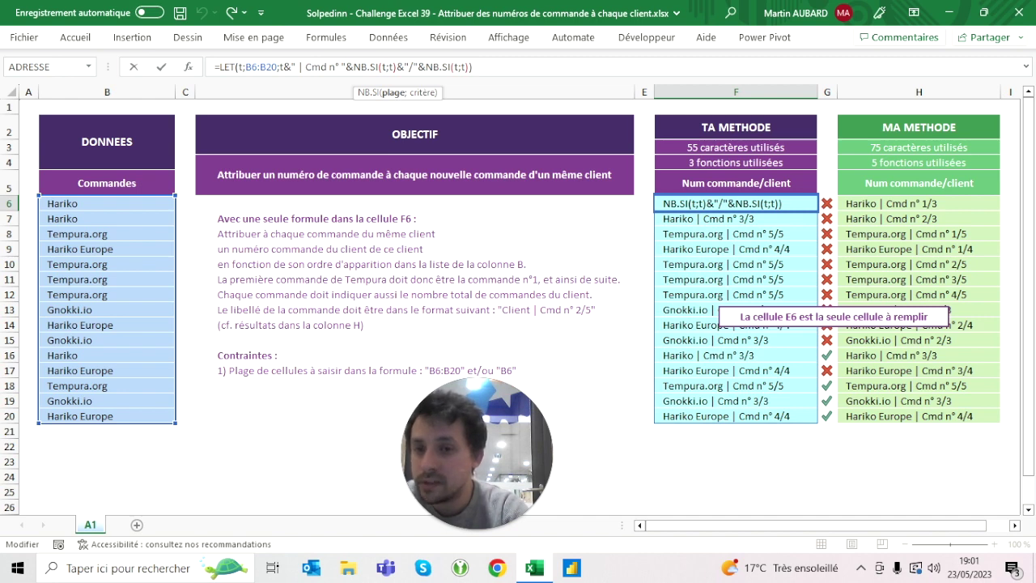
pyautogui.press('Escape')
pyautogui.moveTo(107, 204); pyautogui.dragTo(107, 416)
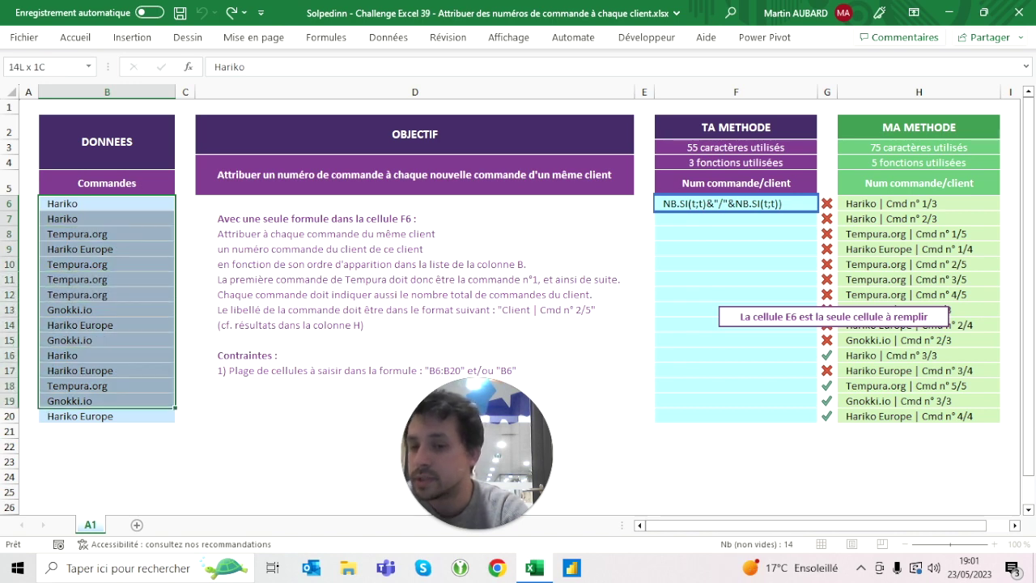
pyautogui.press('Return')
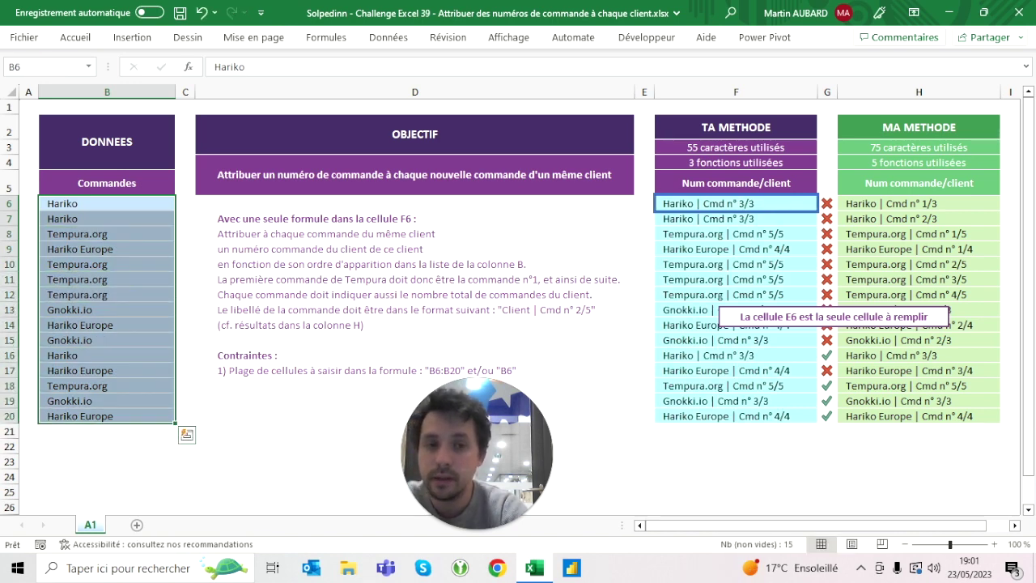
pyautogui.click(736, 183)
pyautogui.click(735, 203)
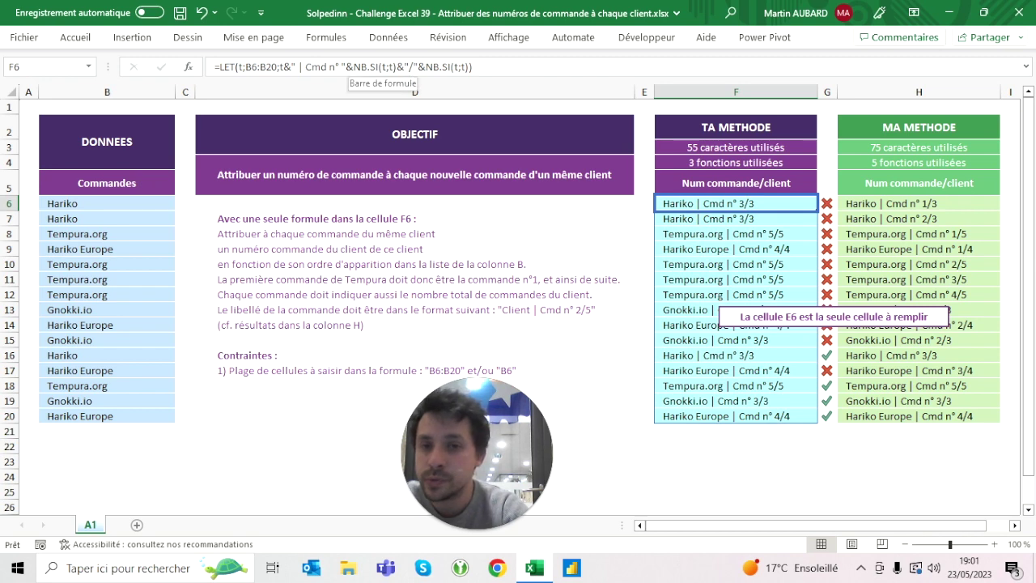
# Wrap the first count as MAP(t;LAMBDA(c;NB.SI(t;t))) in F6, which spills #CALC! errors
pyautogui.click(354, 66)
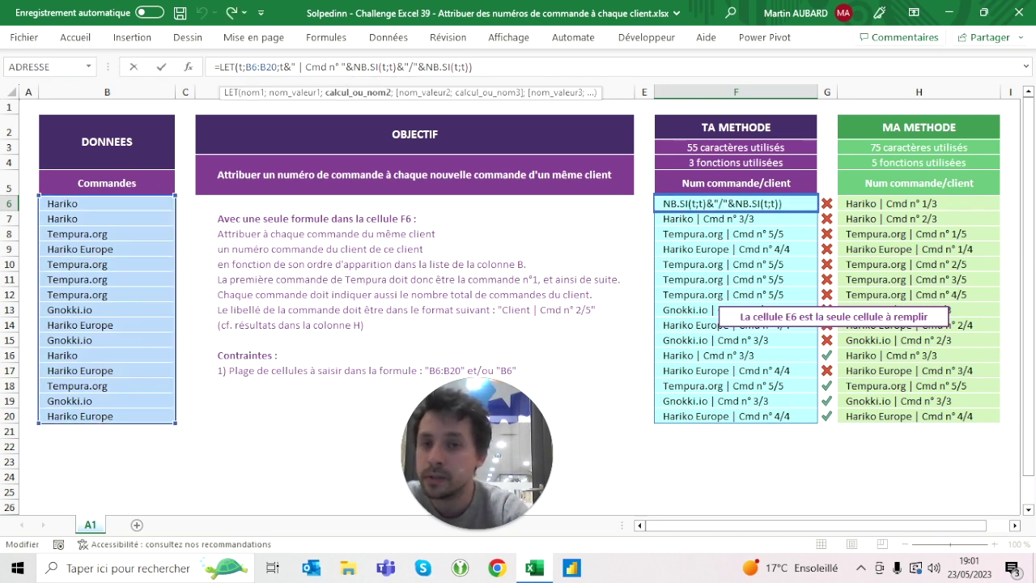
pyautogui.write('map(')
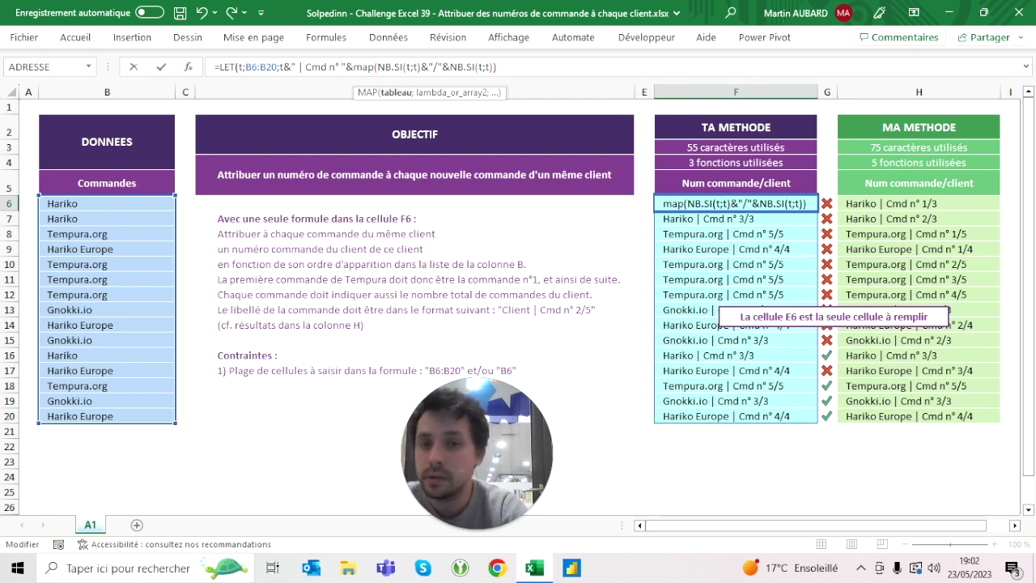
pyautogui.write('t;')
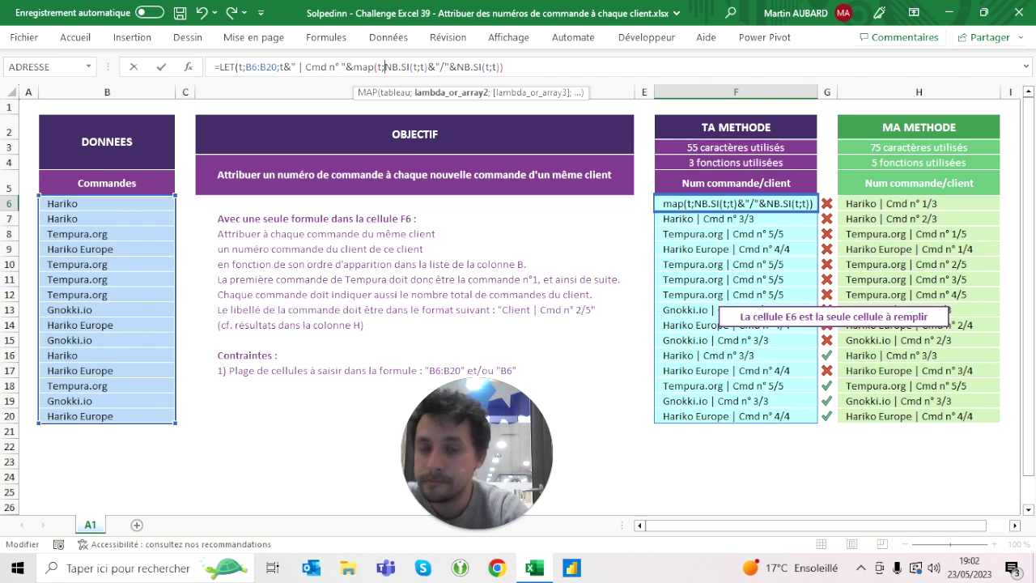
pyautogui.write('lambda(')
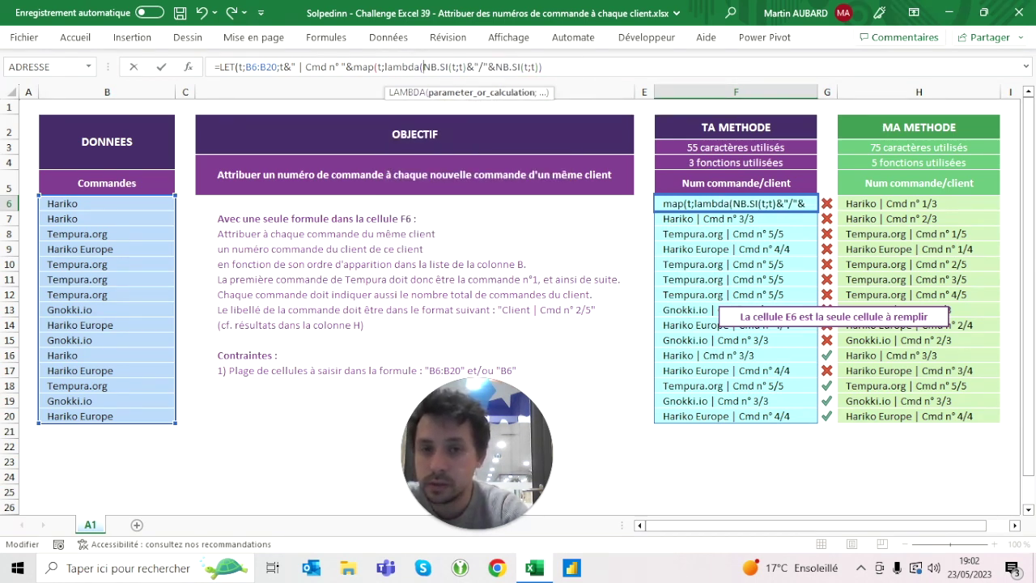
pyautogui.write('c;NB.SI(t;t')
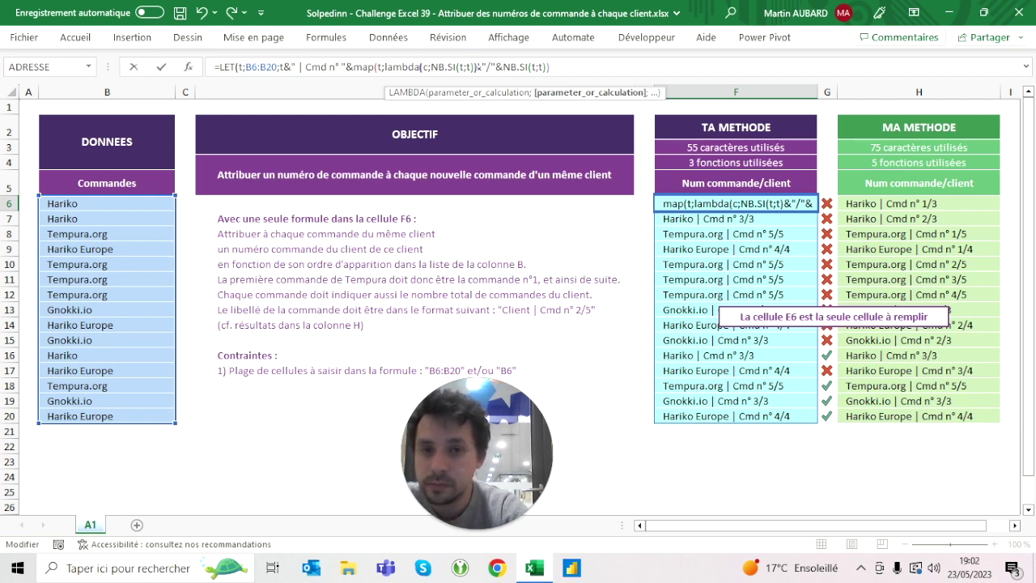
pyautogui.write('))')
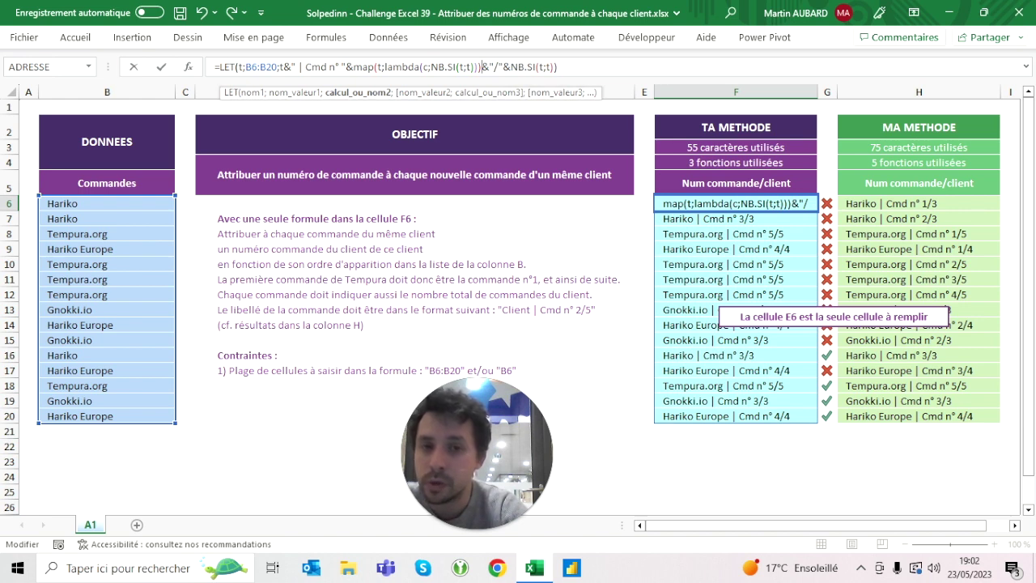
pyautogui.press('Return')
pyautogui.press('Up')
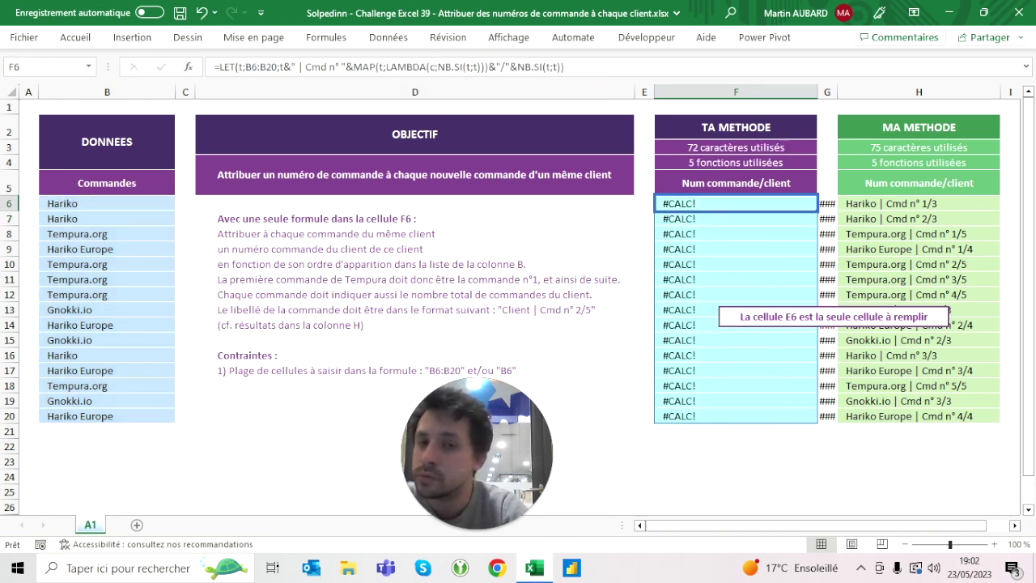
pyautogui.click(474, 67)
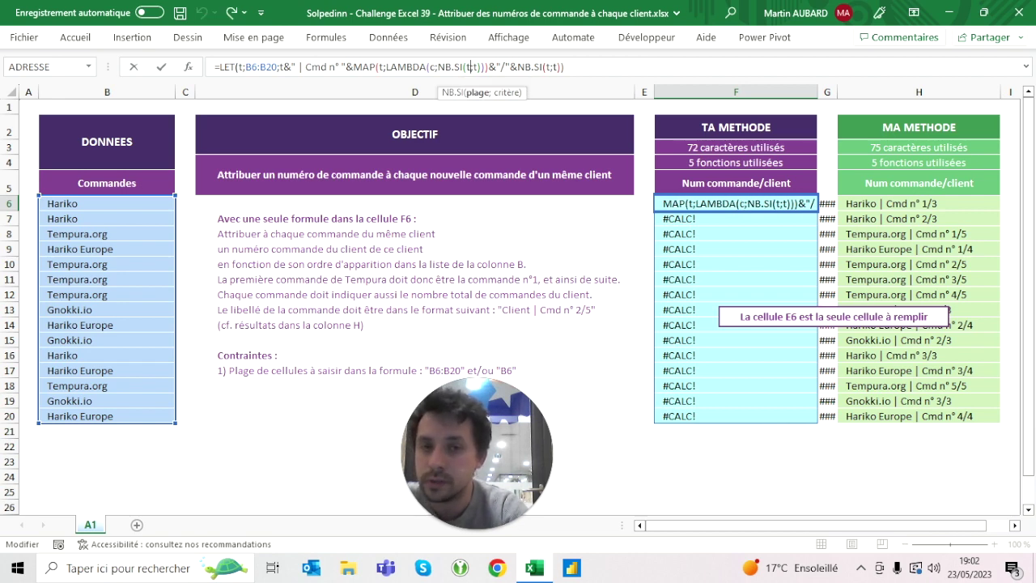
# Replace the inner NB.SI arguments with 1 and try committing the formula
pyautogui.press('BackSpace')
pyautogui.press('Right')
pyautogui.press('Delete')
pyautogui.write('1')
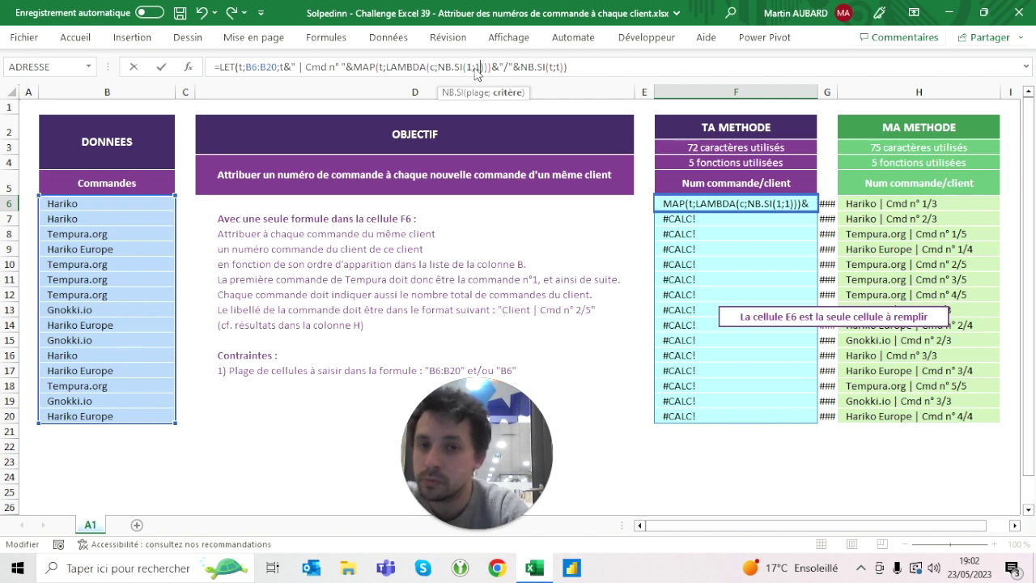
pyautogui.press('Return')
pyautogui.press('Return')
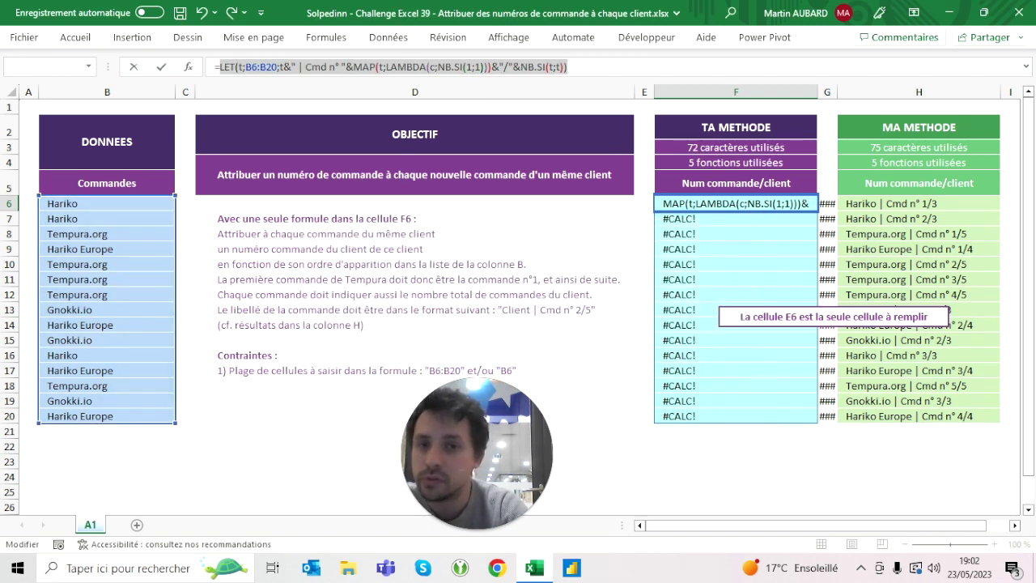
# Change the inner count inside the LAMBDA to NB.SI(t;c)
pyautogui.click(479, 67)
pyautogui.click(468, 67)
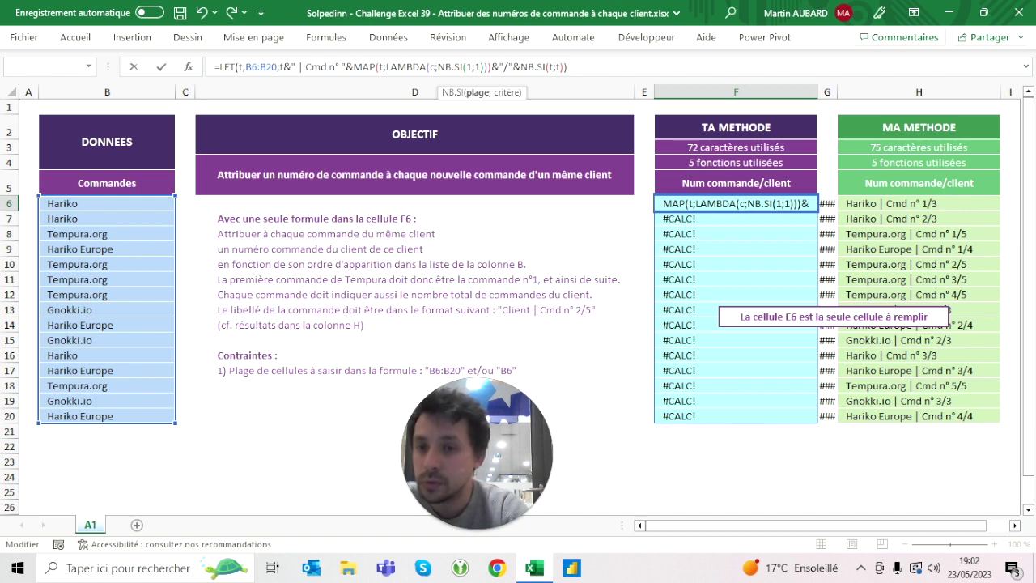
pyautogui.click(478, 66)
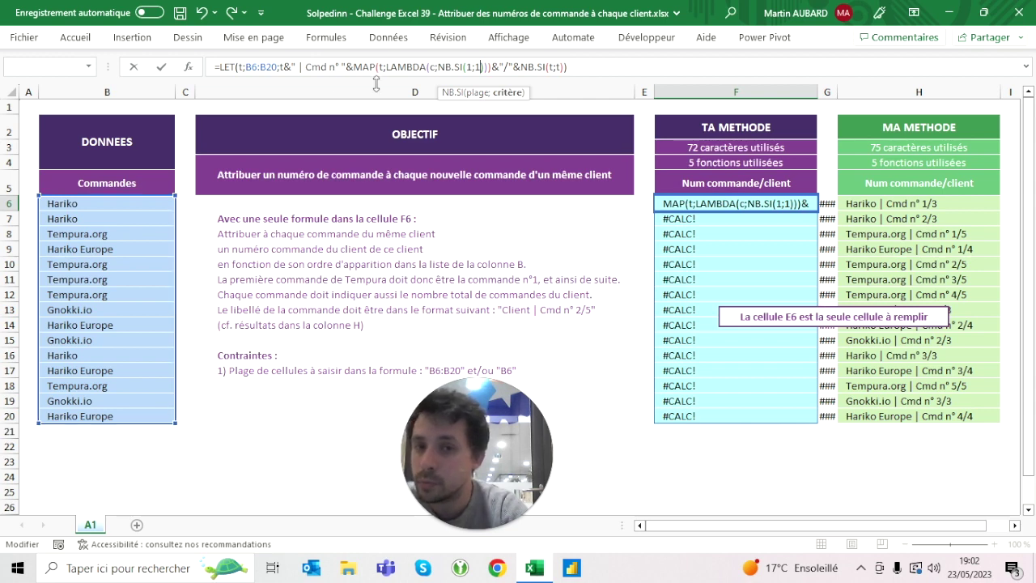
pyautogui.press('BackSpace')
pyautogui.press('BackSpace')
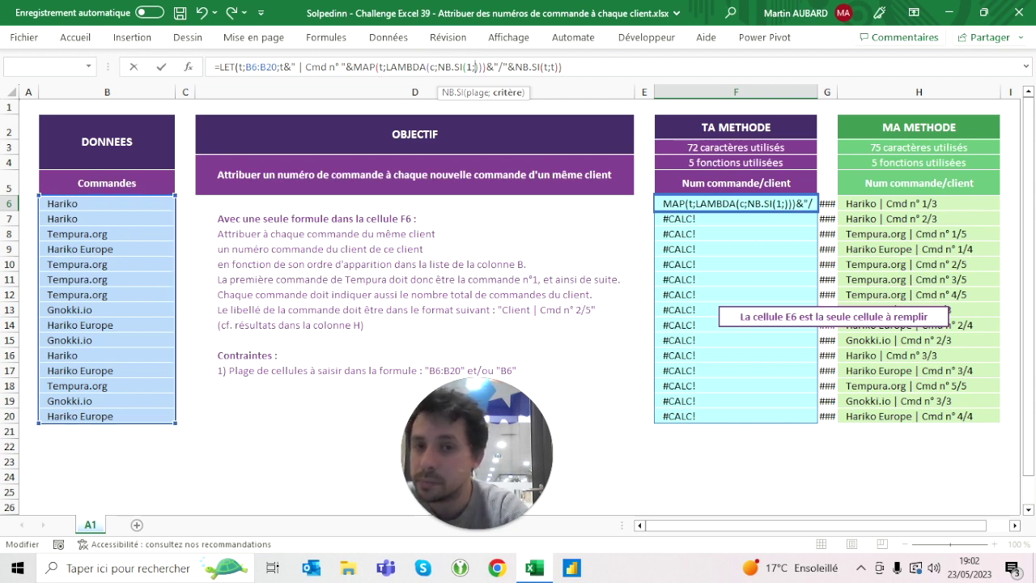
pyautogui.write('c')
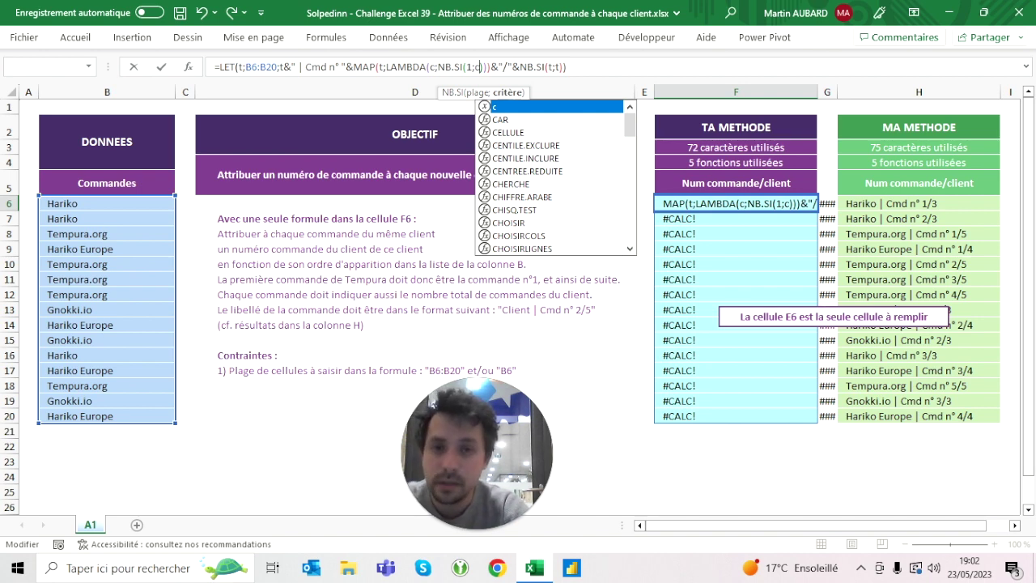
pyautogui.press('Left')
pyautogui.press('Left')
pyautogui.press('BackSpace')
pyautogui.write('t')
pyautogui.hotkey('ctrl', 'Return')
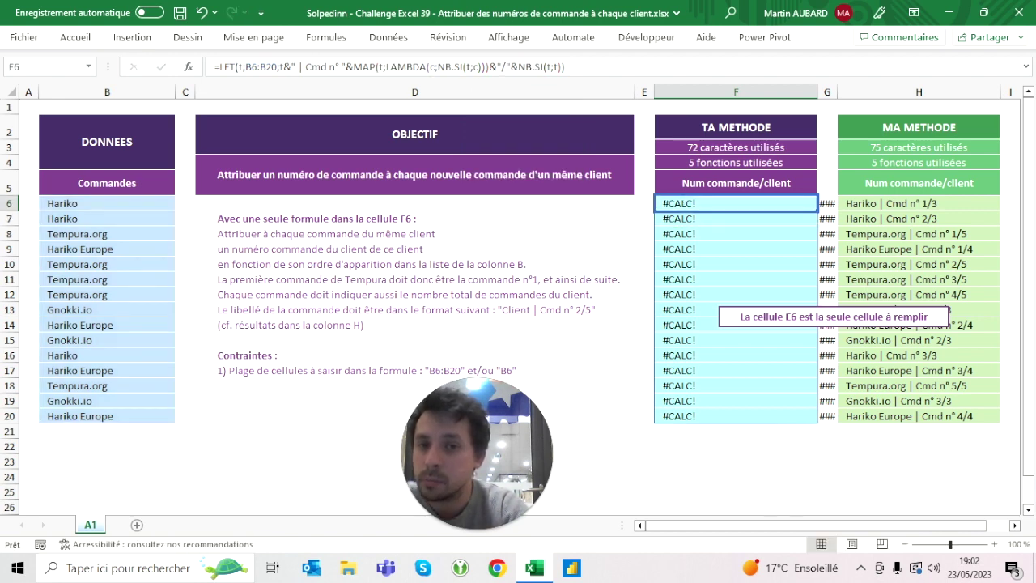
# Change the inner count to NB.SI(c;c), producing labels like 'Hariko | Cmd n° 1/3'
pyautogui.press('F2')
pyautogui.press('Left')
pyautogui.press('Left')
pyautogui.press('Left')
pyautogui.press('BackSpace')
pyautogui.write('c')
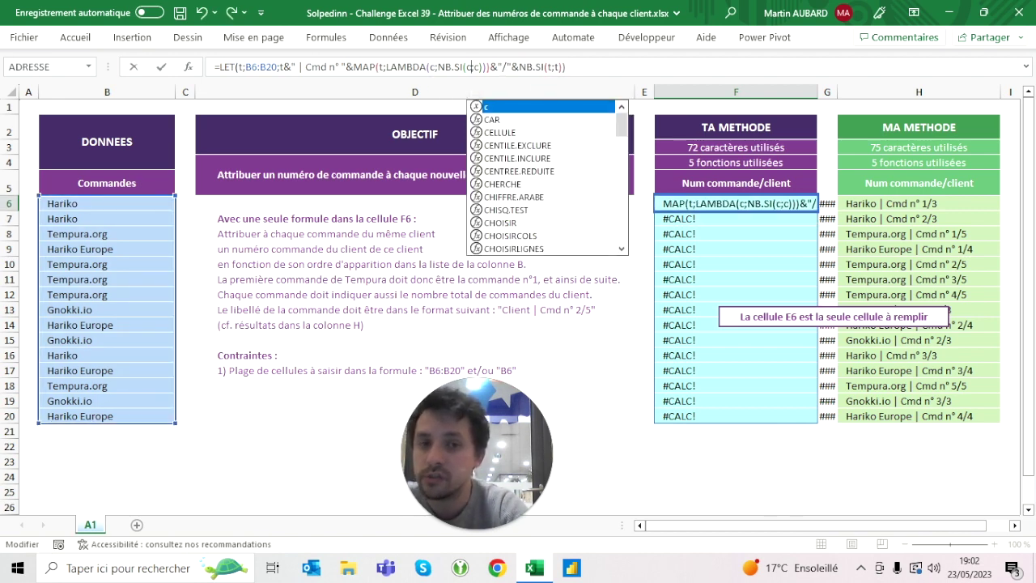
pyautogui.press('Return')
pyautogui.click(736, 203)
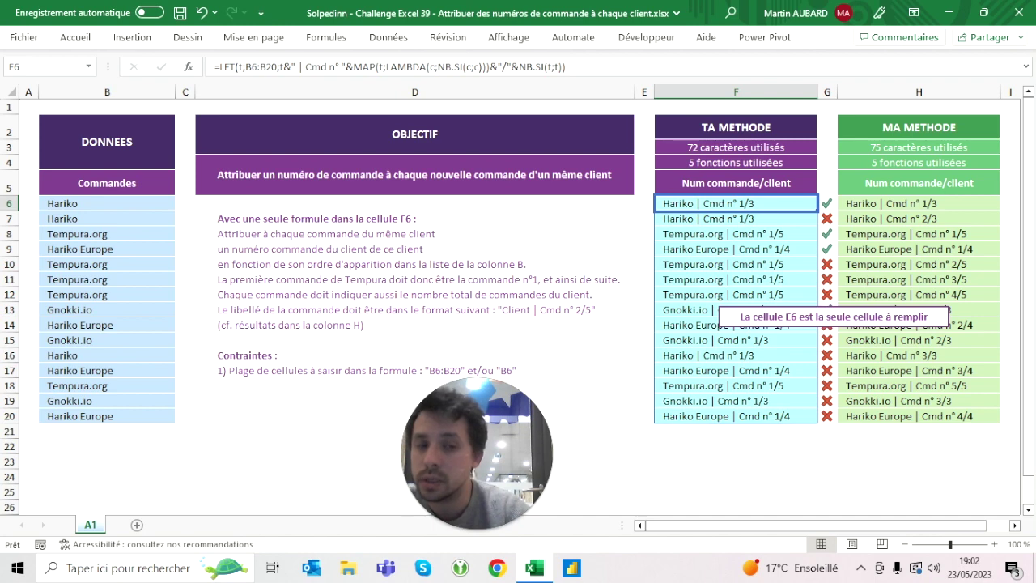
# Change the inner count to NB.SI(B6:c;c) so labels like 'Hariko | Cmd n° 2/3' all match
pyautogui.press('F2')
pyautogui.press('Left')
pyautogui.press('Left')
pyautogui.press('Left')
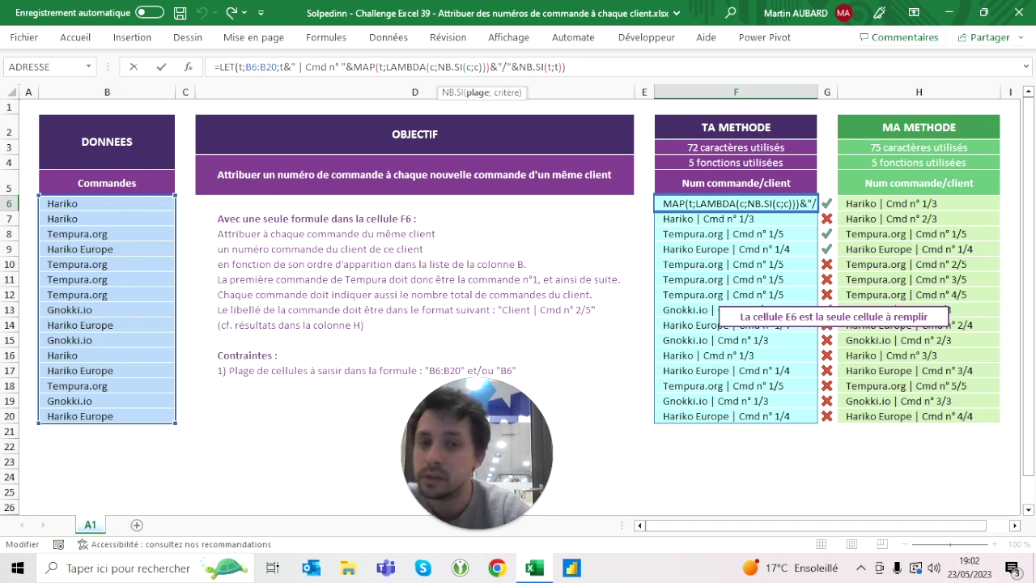
pyautogui.press('BackSpace')
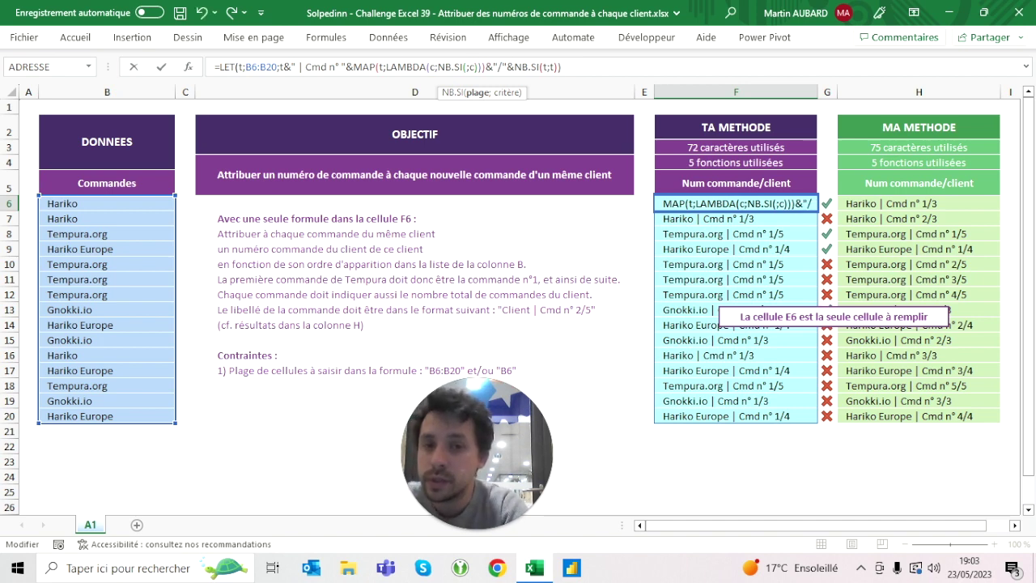
pyautogui.write('B6')
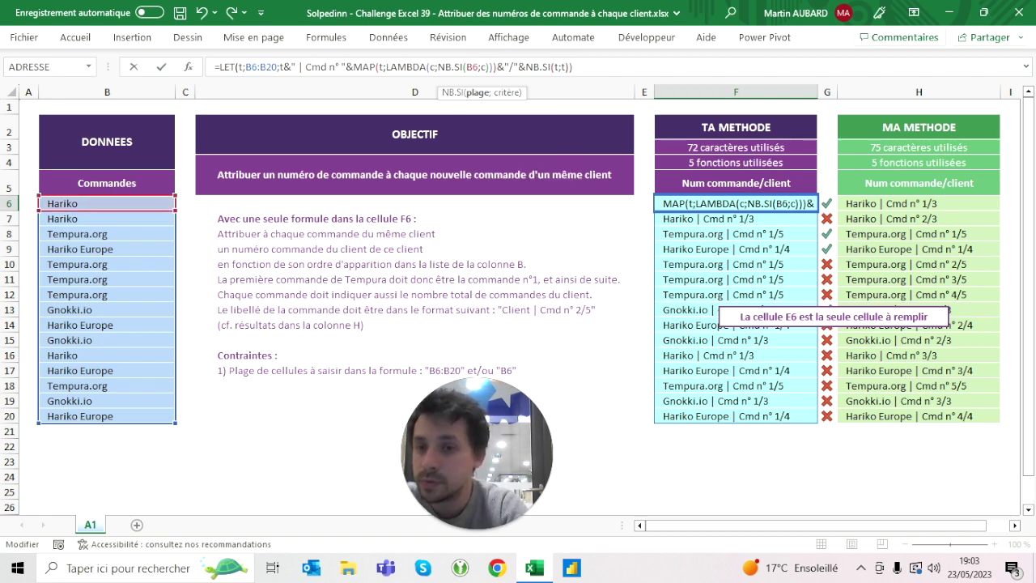
pyautogui.write(':C')
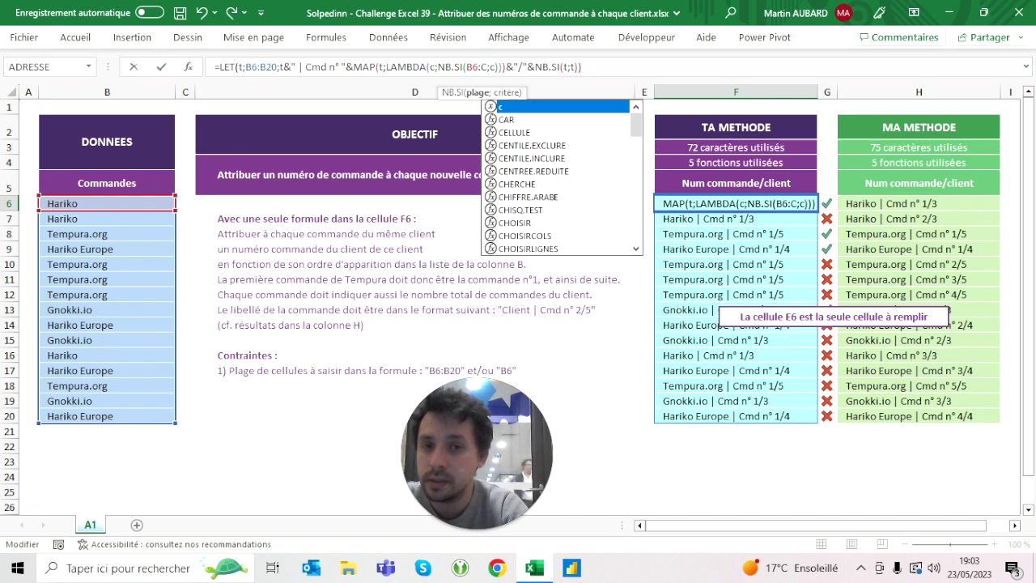
pyautogui.press('Return')
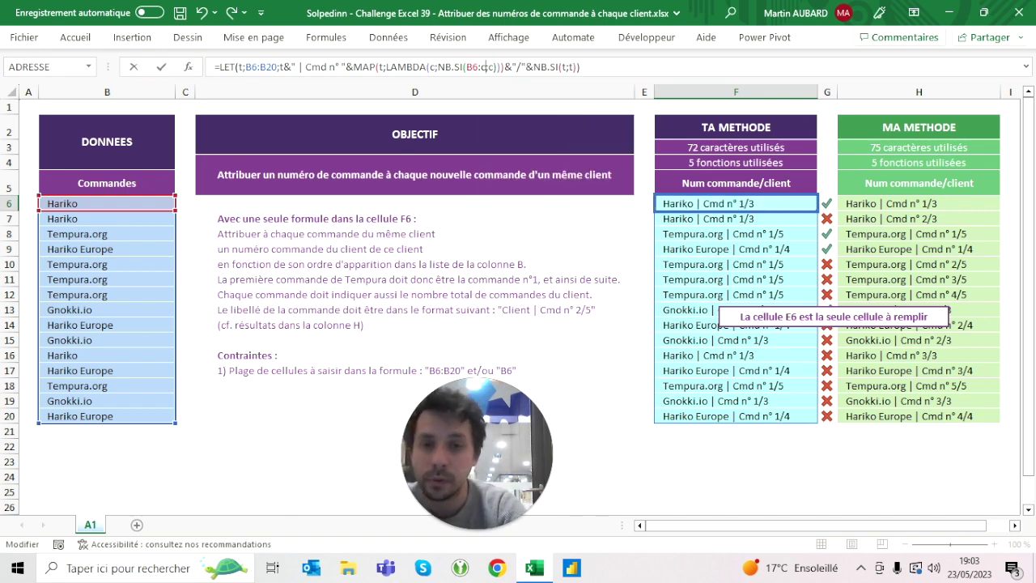
pyautogui.press('Return')
pyautogui.click(106, 203)
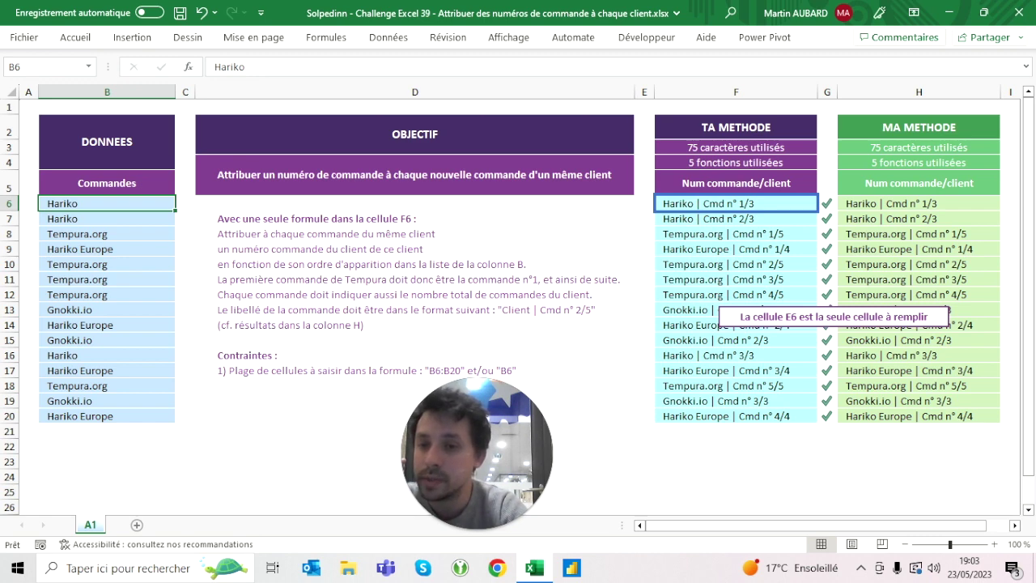
pyautogui.hotkey('shift', 'Down')
pyautogui.hotkey('shift', 'Down')
pyautogui.hotkey('shift', 'Down')
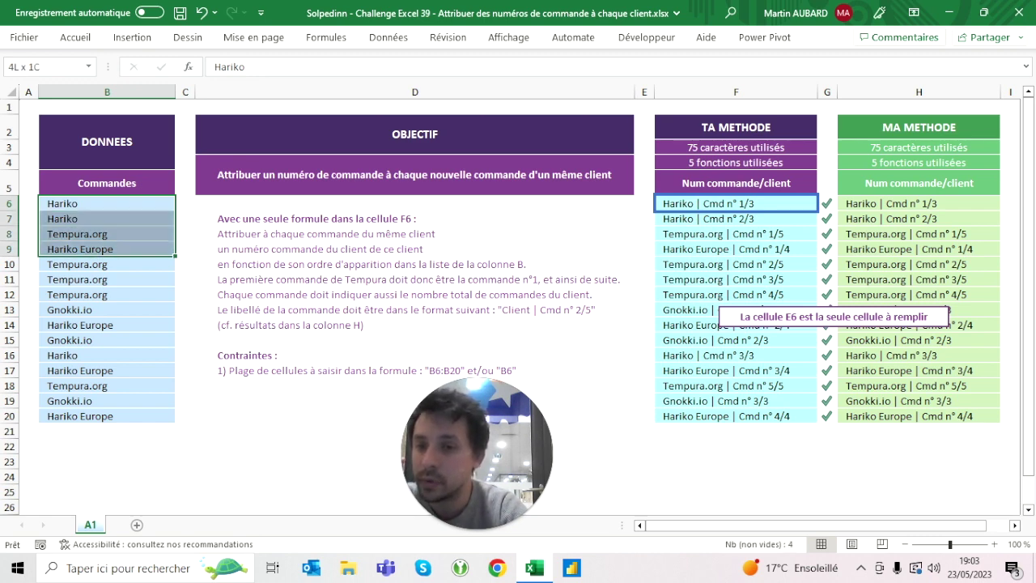
pyautogui.hotkey('shift', 'Down')
pyautogui.hotkey('shift', 'Down')
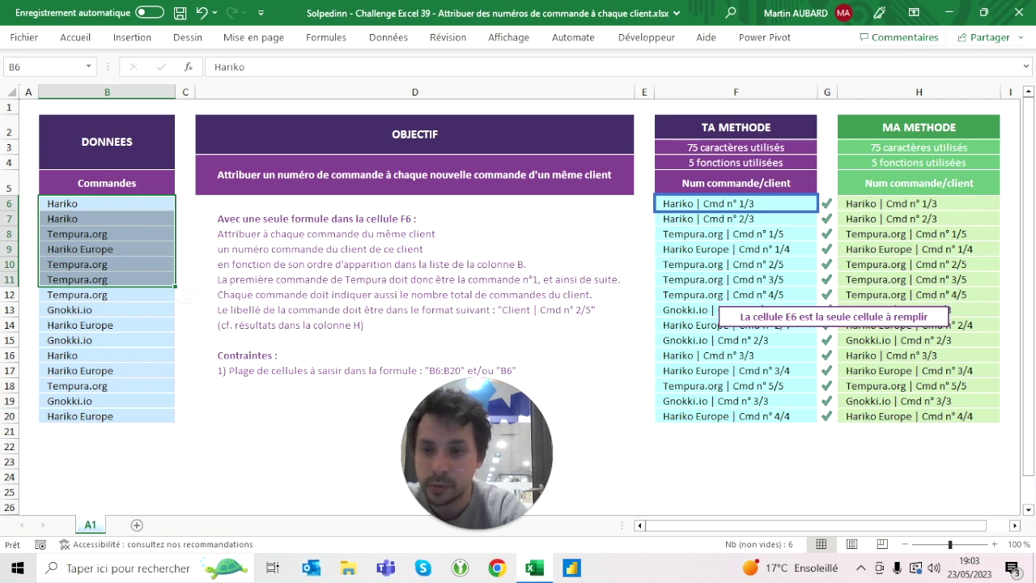
pyautogui.click(9, 280)
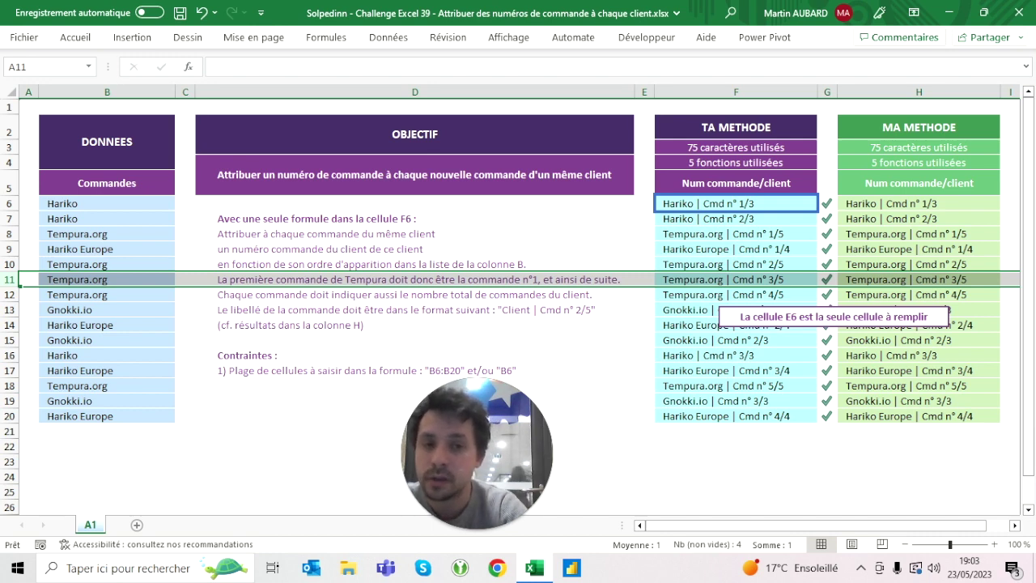
pyautogui.click(736, 183)
pyautogui.click(736, 203)
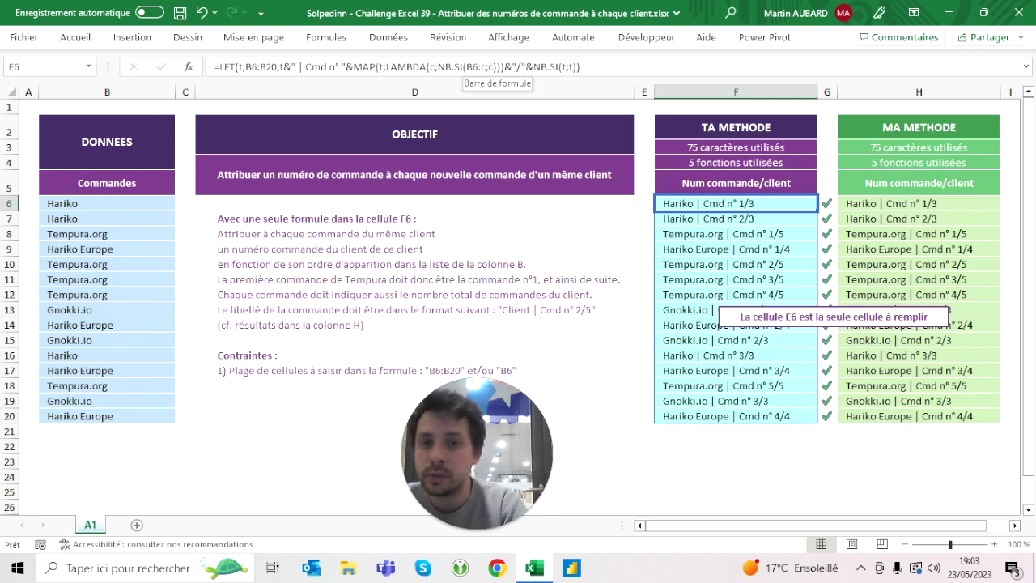
pyautogui.click(470, 67)
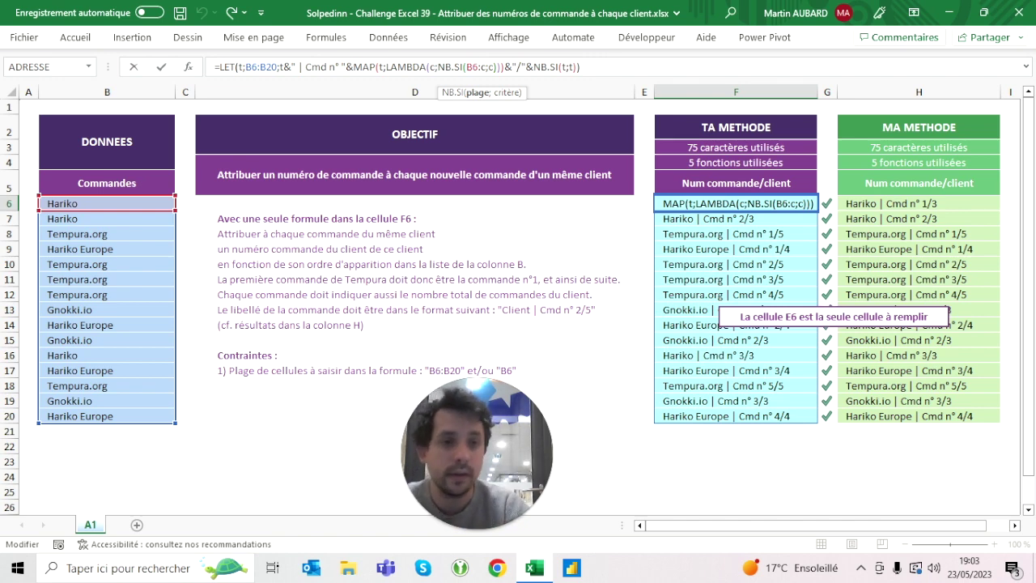
pyautogui.hotkey('ctrl', 'Return')
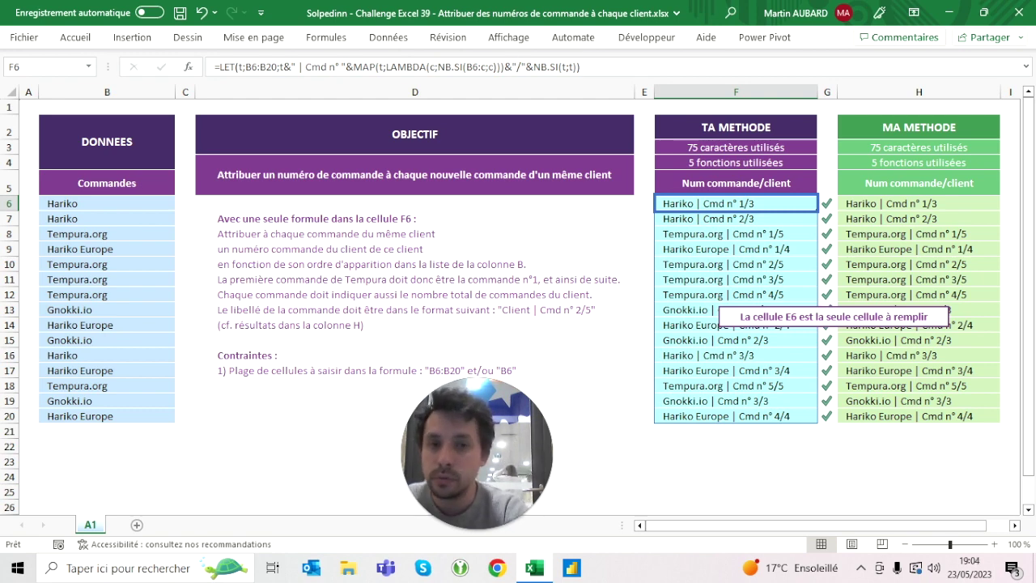
pyautogui.click(591, 63)
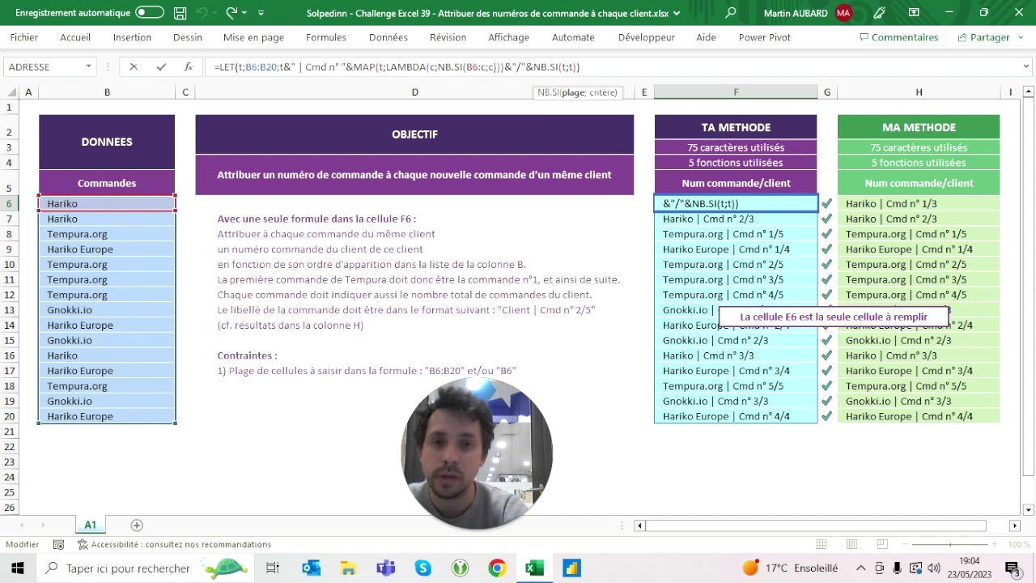
pyautogui.click(573, 67)
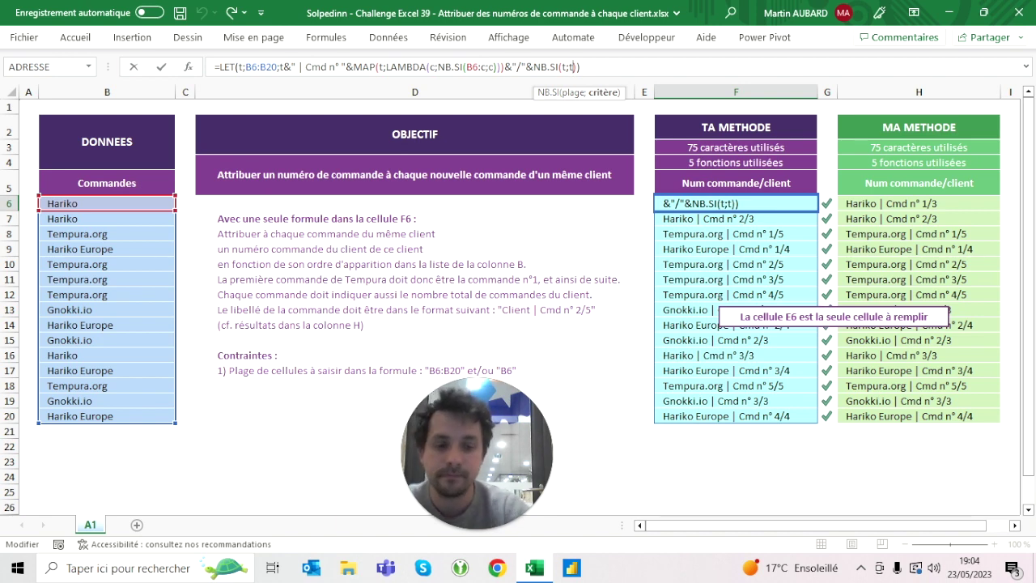
pyautogui.press('Return')
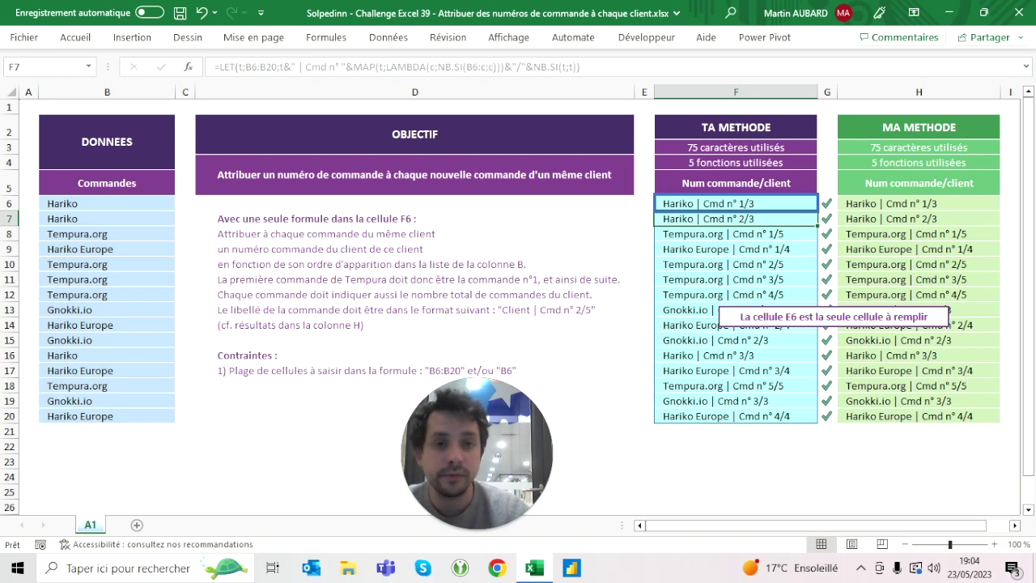